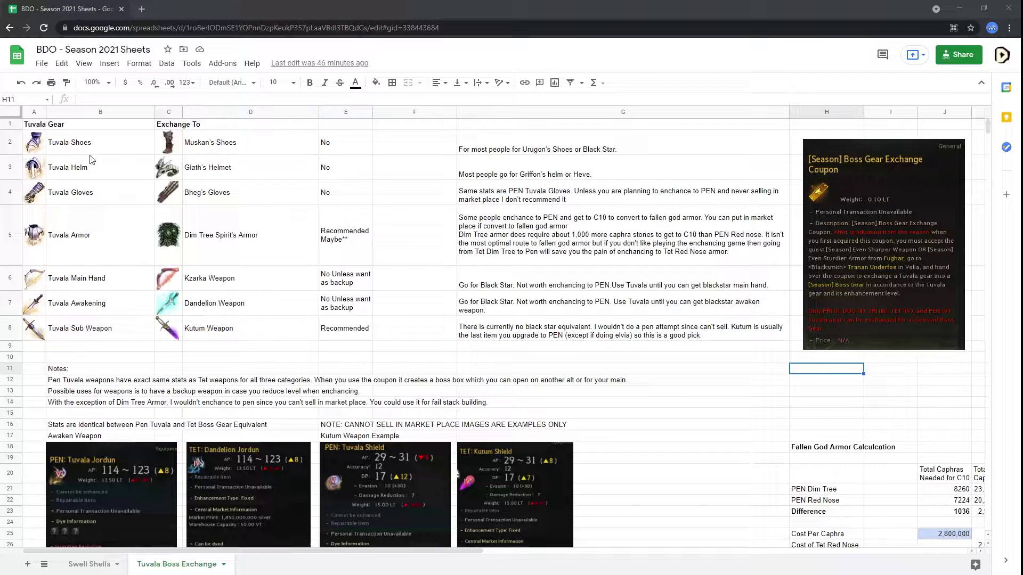
- Examine the Tuvala gear rows, their exchange weapons and the Boss Gear Exchange Coupon image
drag(74, 152, 79, 212)
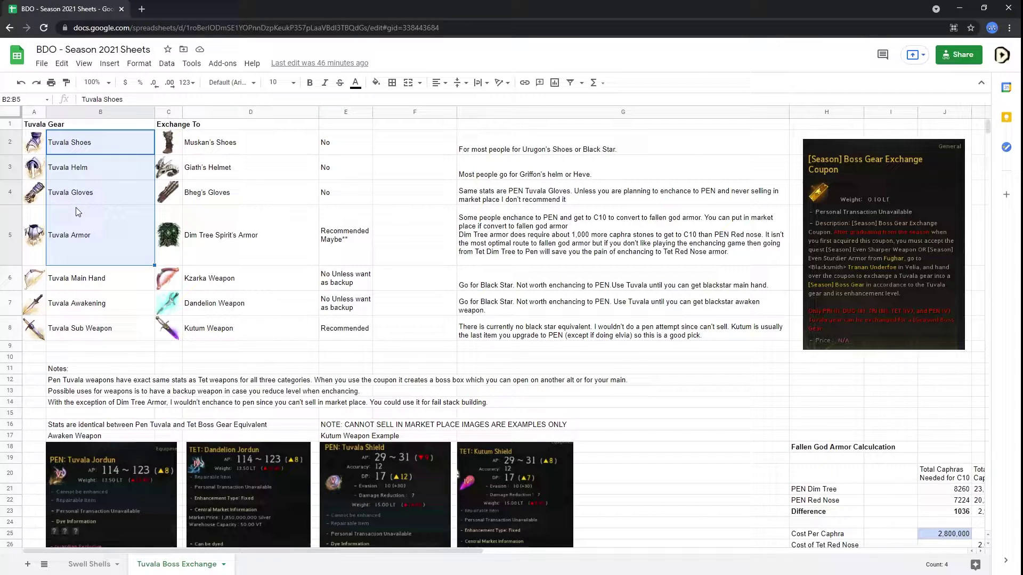
click(78, 211)
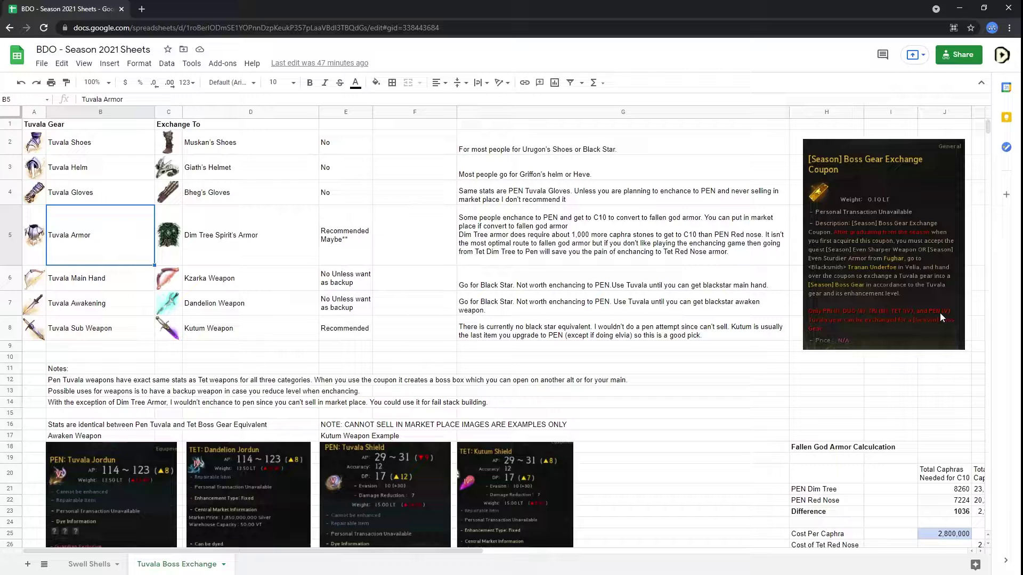
click(247, 244)
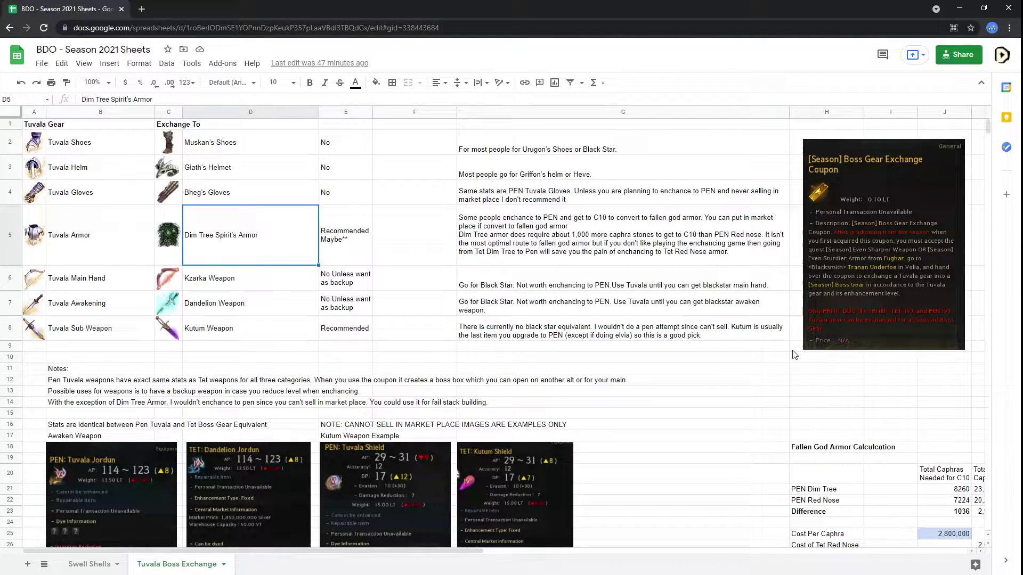
click(804, 358)
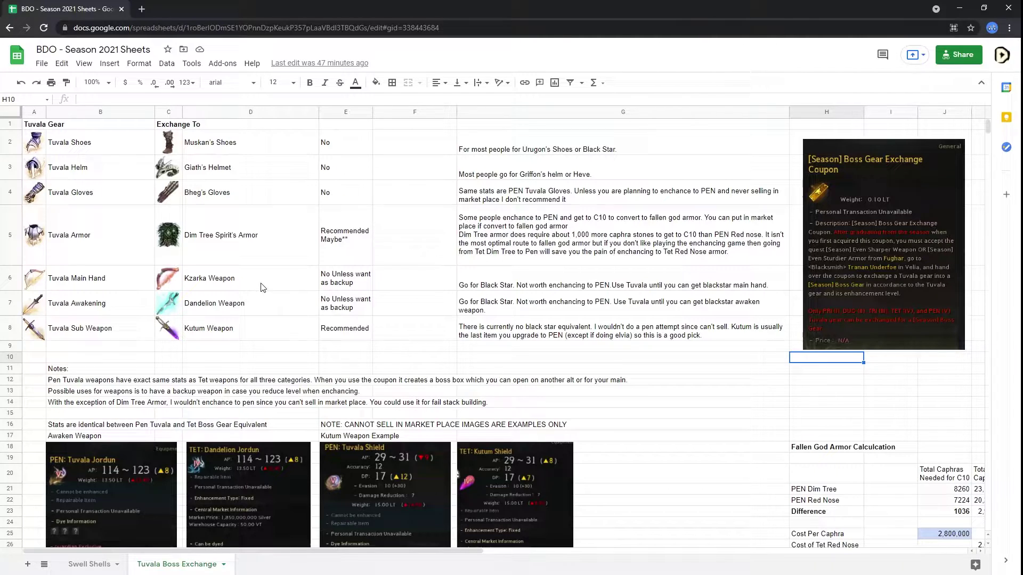
drag(261, 287, 284, 328)
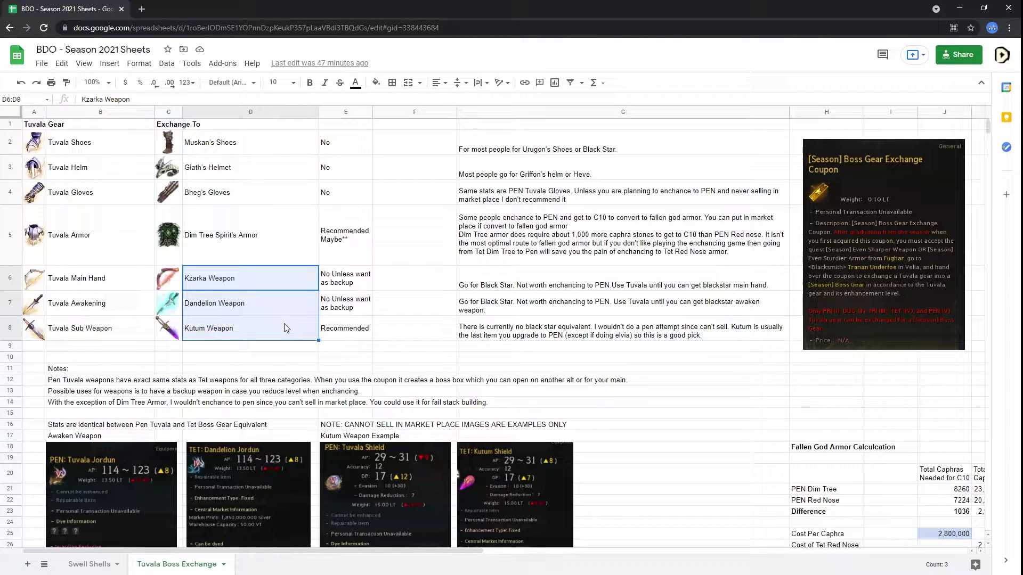
click(858, 290)
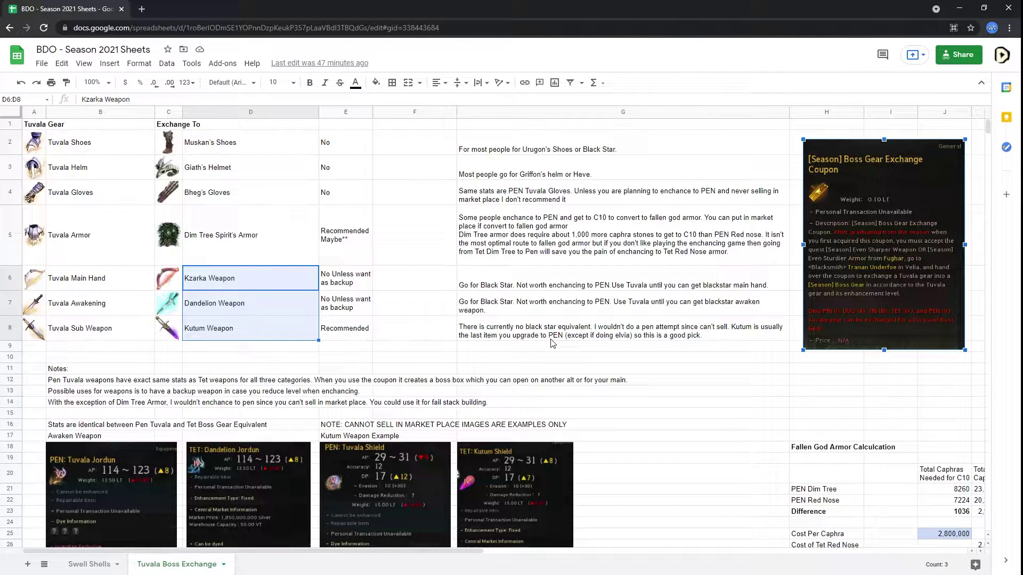
click(246, 286)
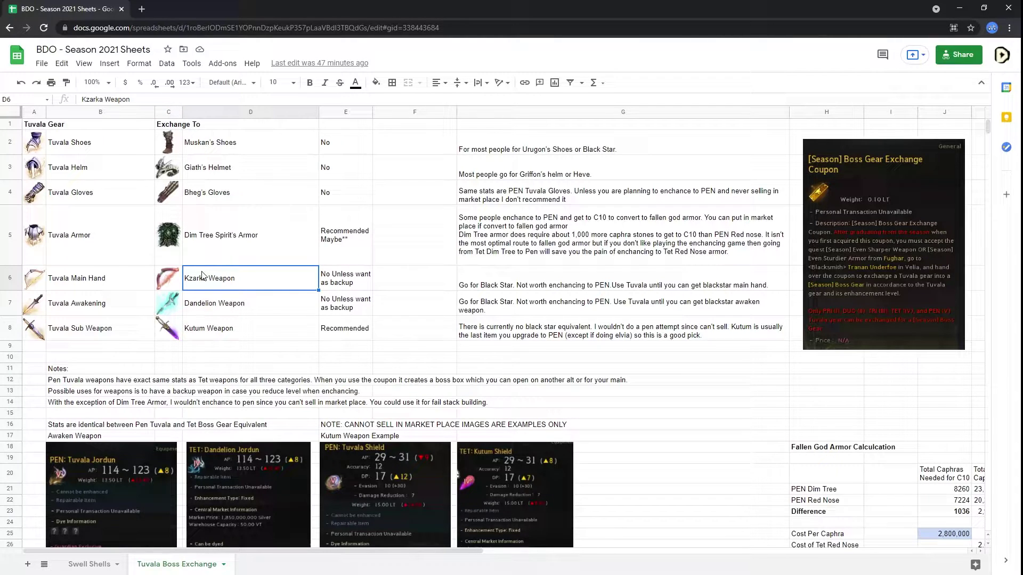
drag(133, 278, 292, 338)
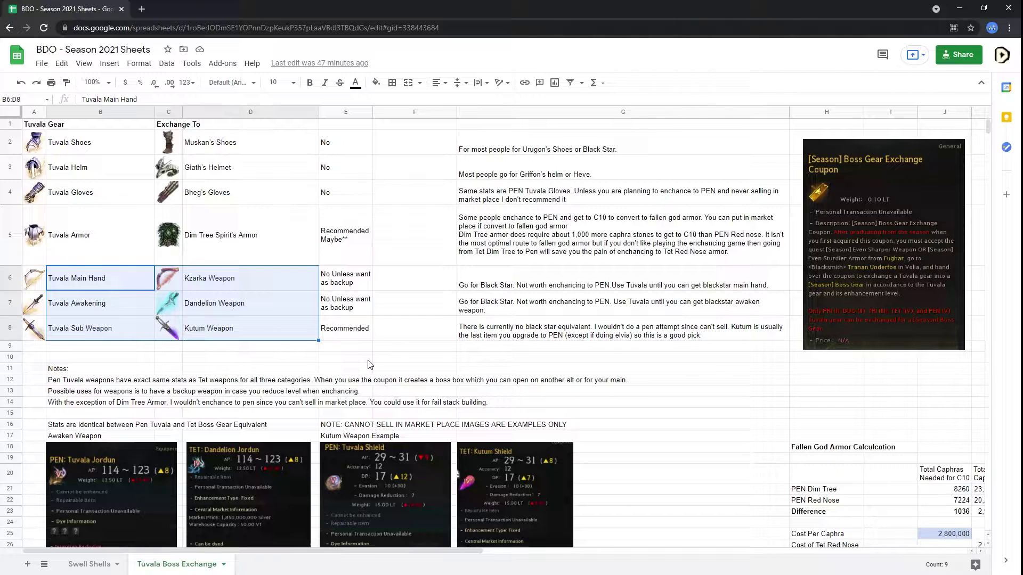
click(696, 371)
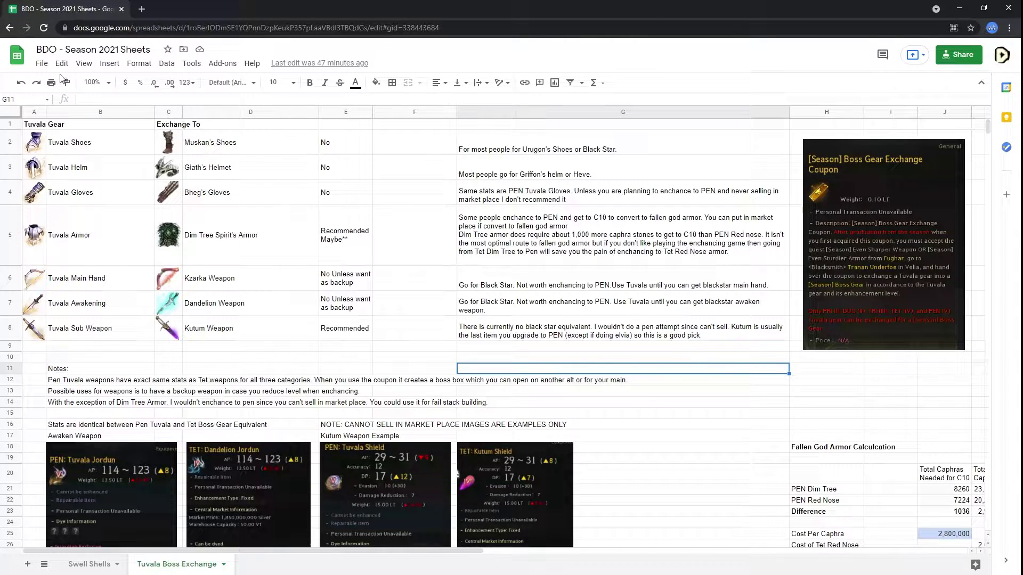
click(35, 65)
click(36, 65)
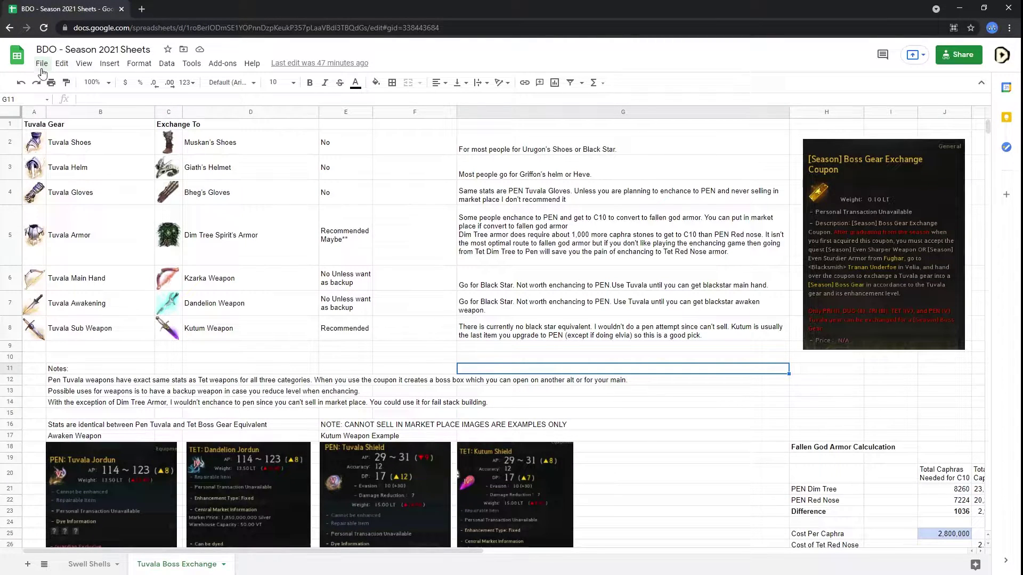
click(543, 312)
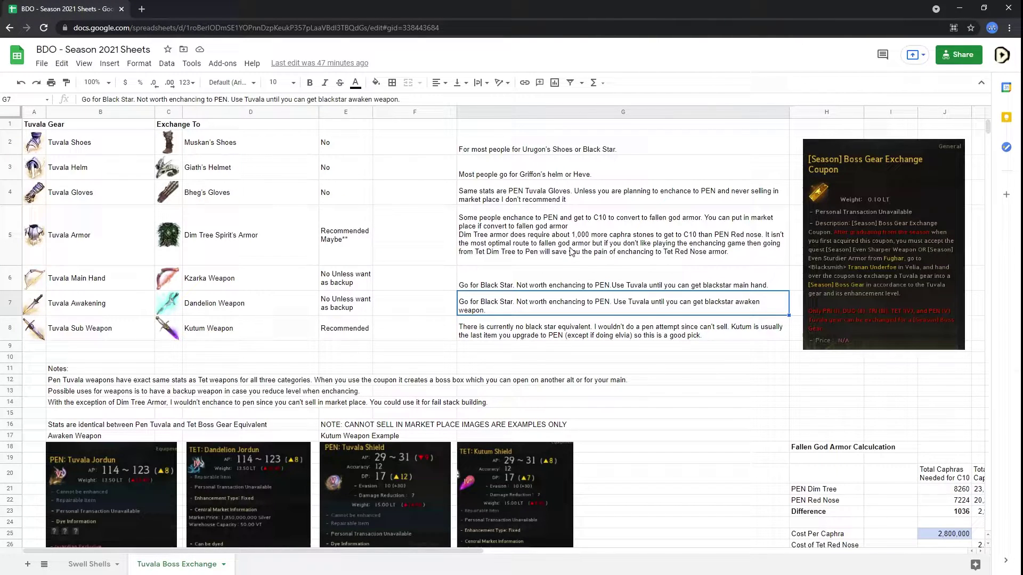
- Compare each Tuvala piece with its boss gear exchange, and read the recommendation and note for Dim Tree Spirit's Armor
click(885, 276)
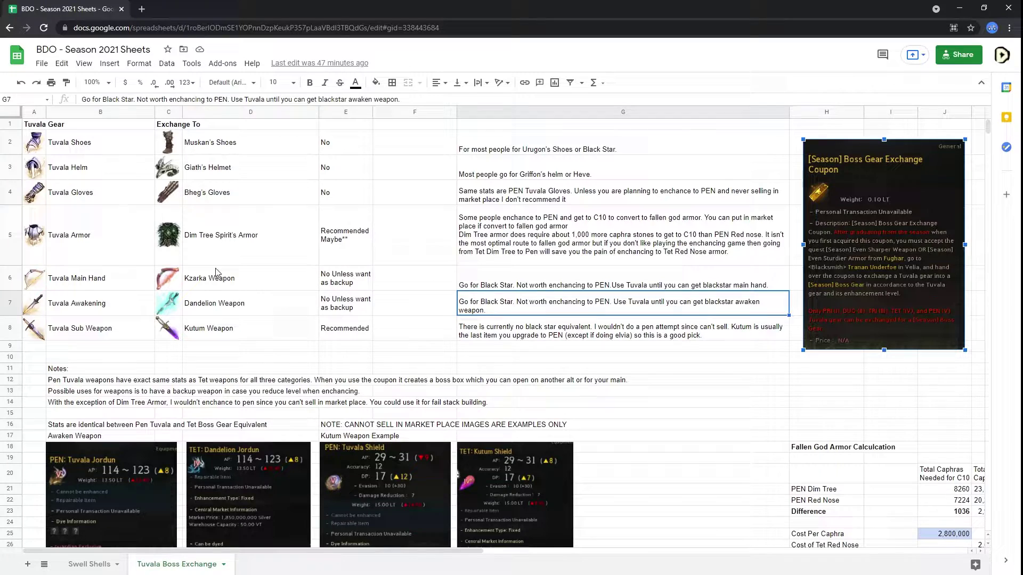
drag(79, 150, 109, 330)
drag(219, 153, 234, 331)
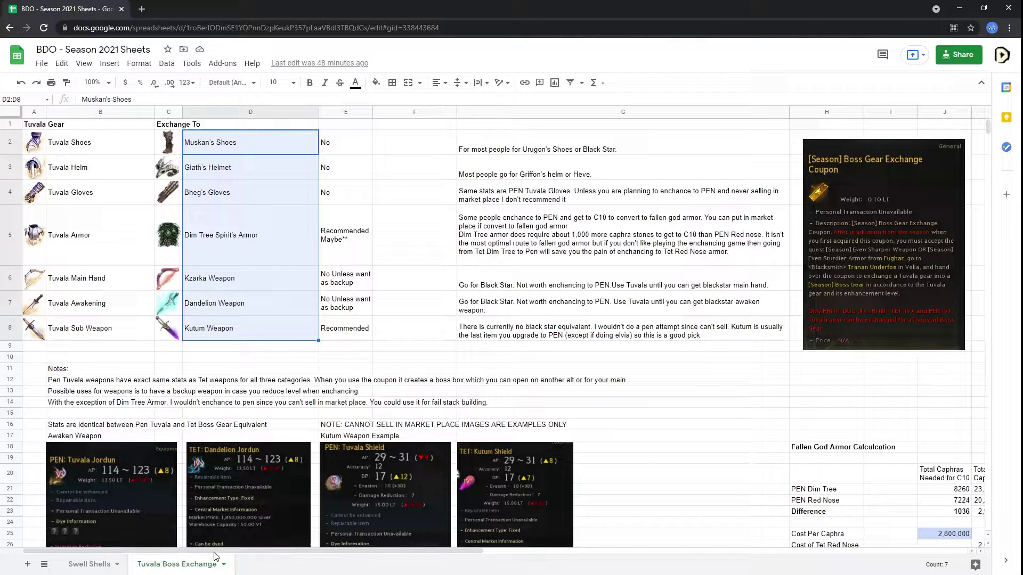
click(243, 195)
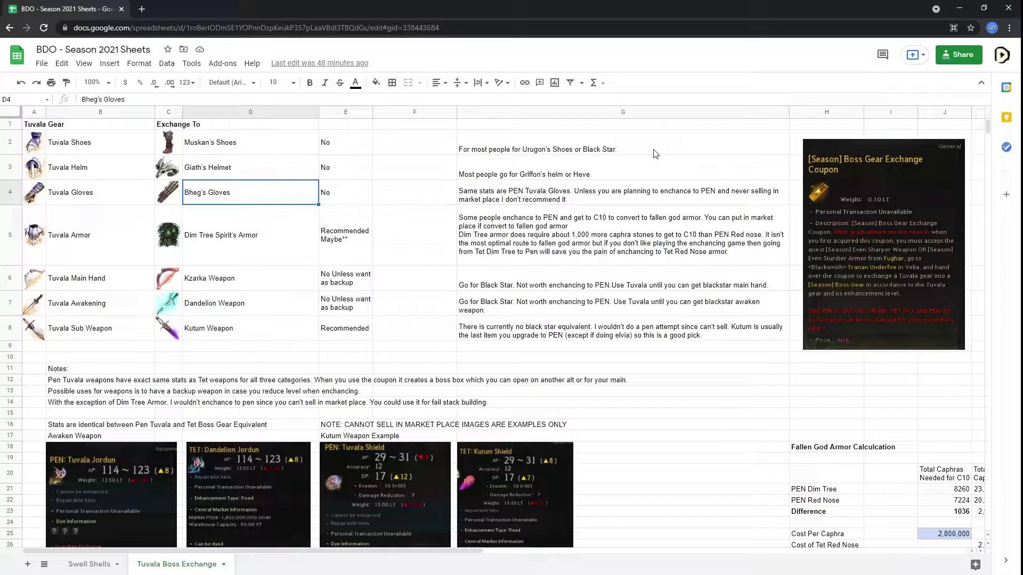
click(232, 145)
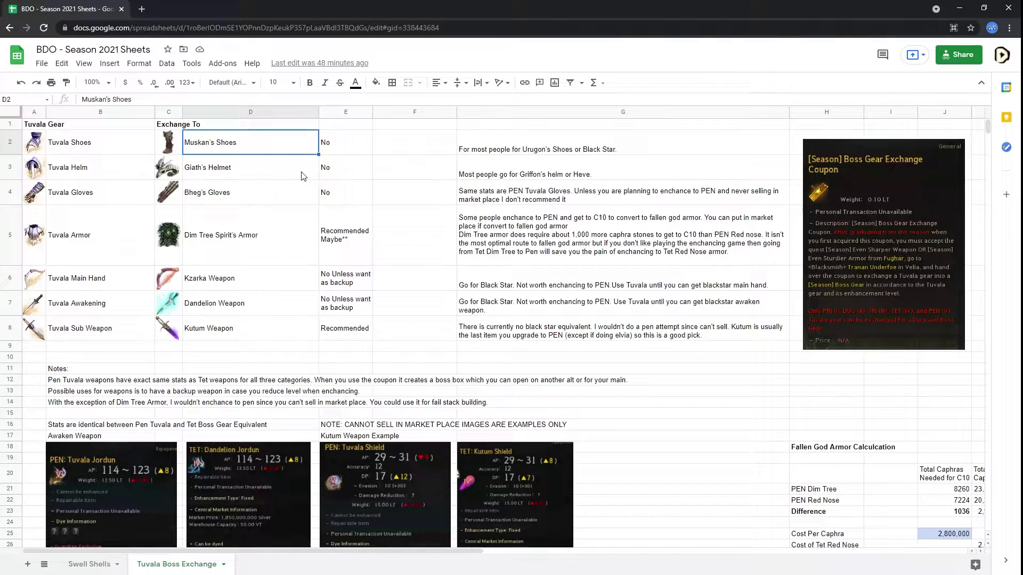
scroll(304, 176, down, 2)
scroll(256, 203, up, 2)
click(237, 176)
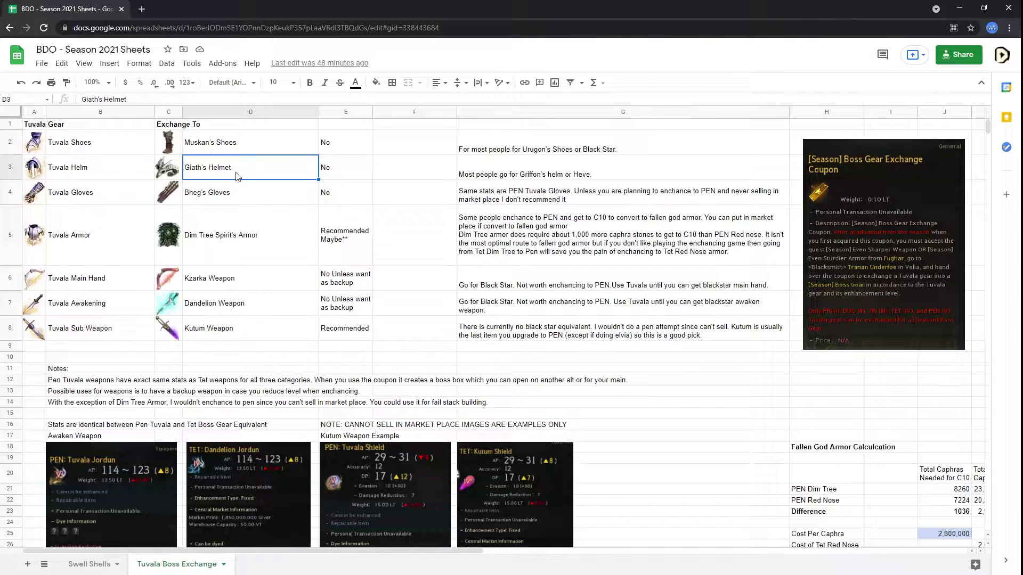
drag(237, 150, 253, 336)
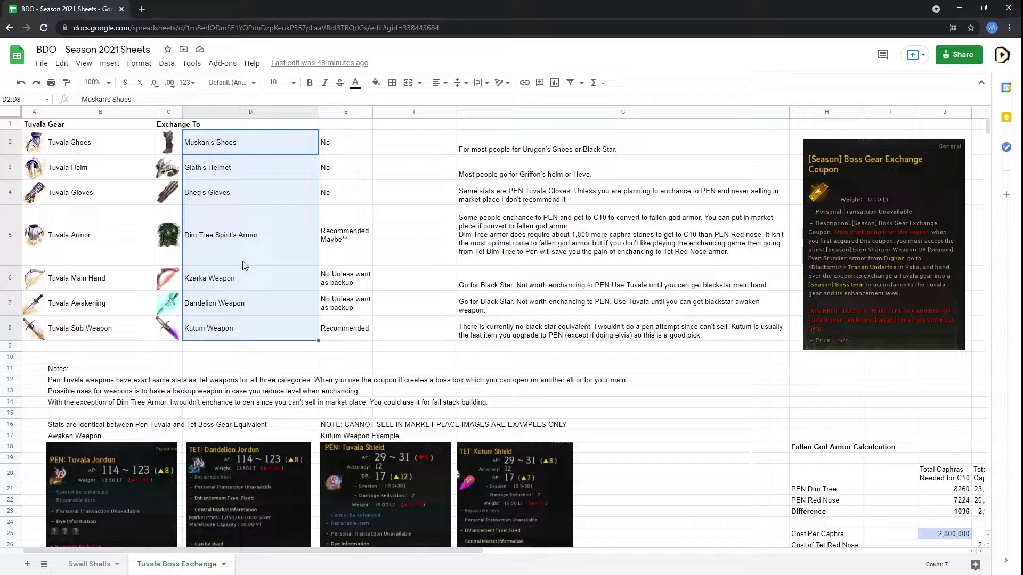
drag(198, 240, 562, 249)
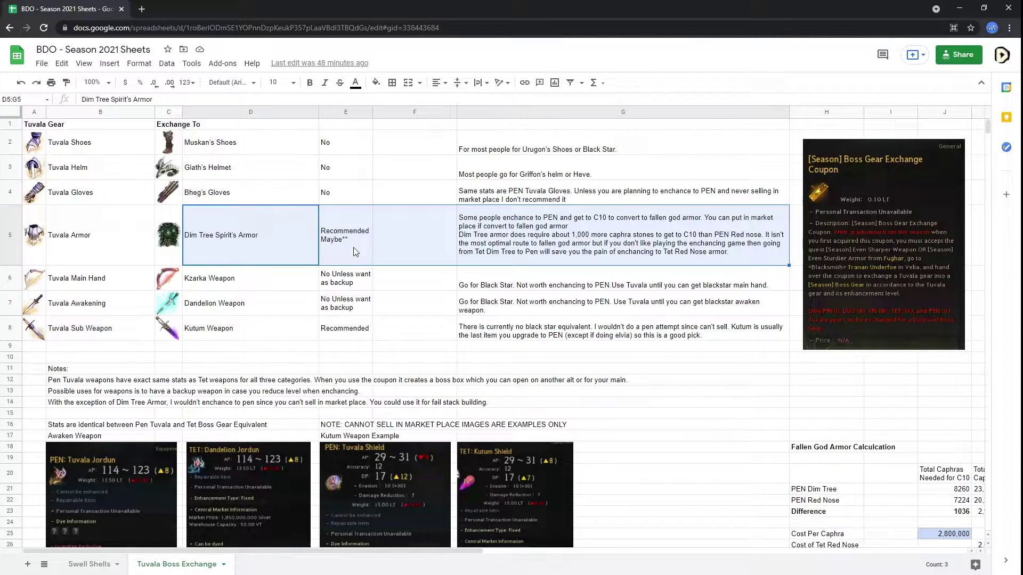
click(511, 255)
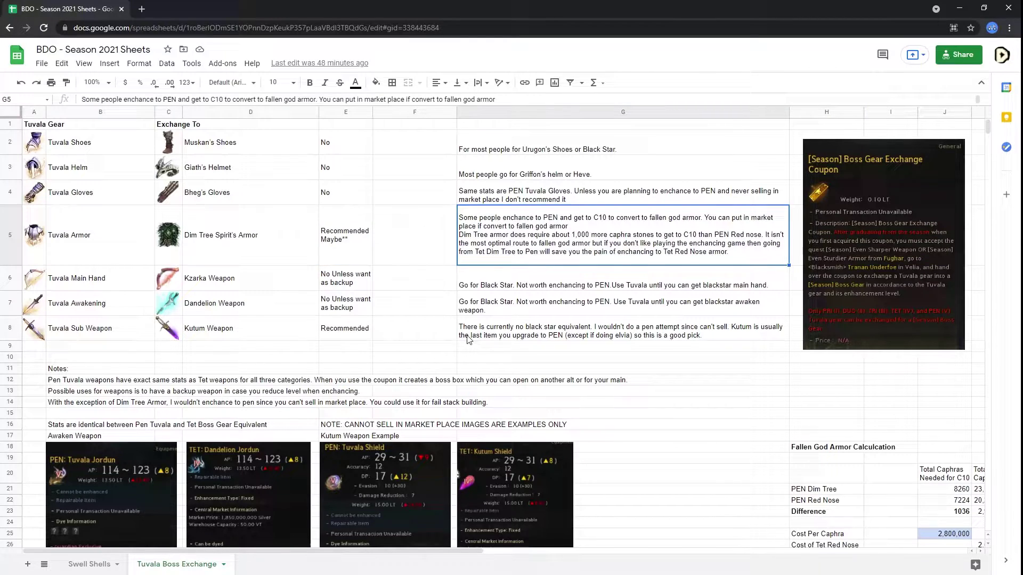
- Compare the stats in the PEN Tuvala Jordun and TET Dandelion Jordun images below the notes
scroll(283, 238, down, 3)
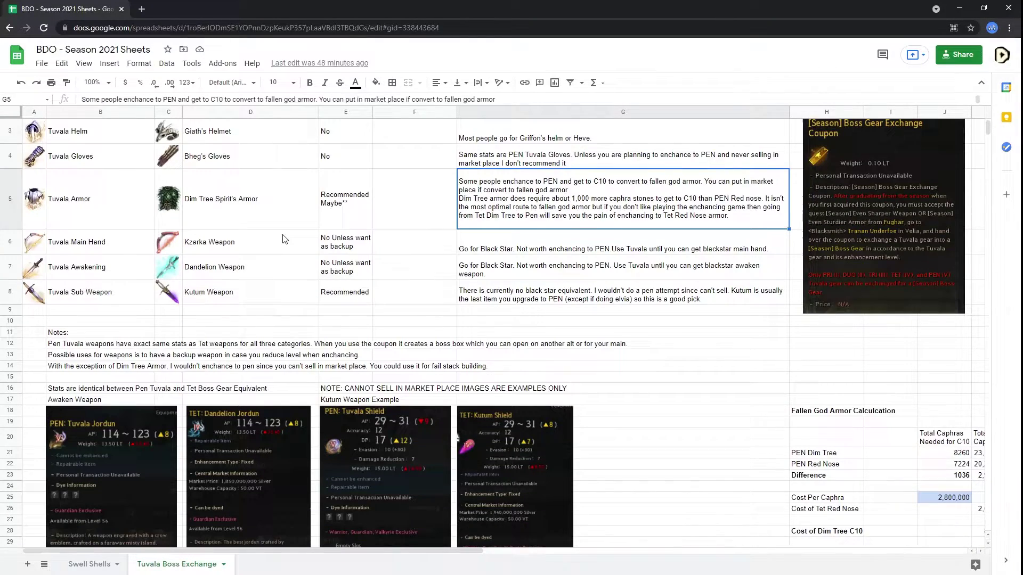
scroll(282, 235, down, 2)
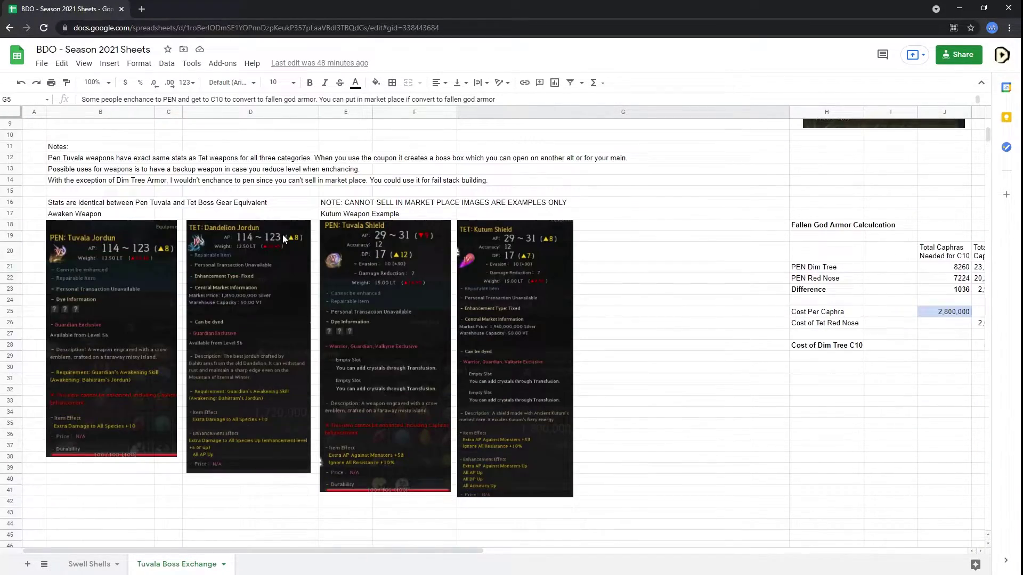
scroll(282, 234, up, 5)
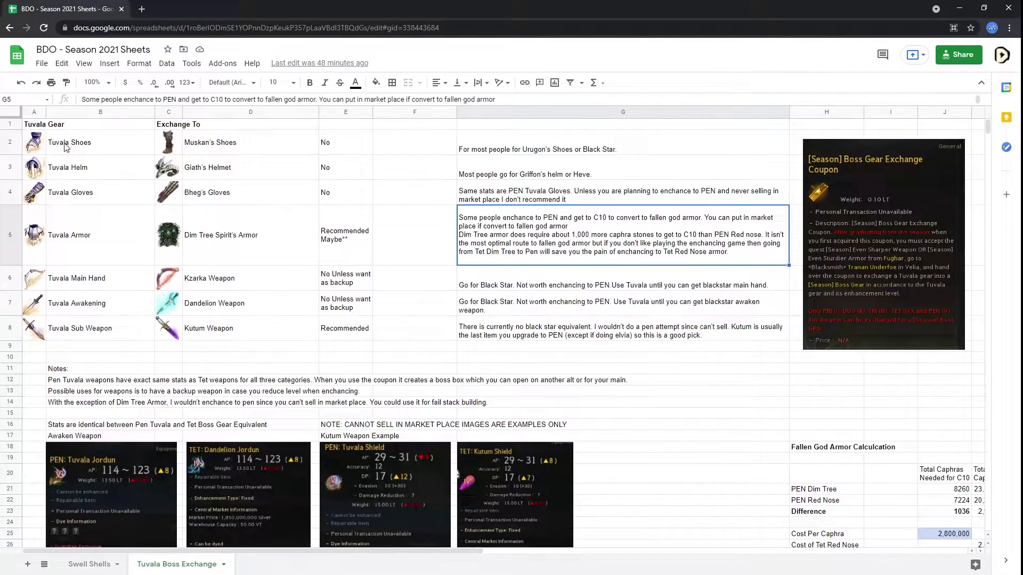
scroll(225, 320, down, 2)
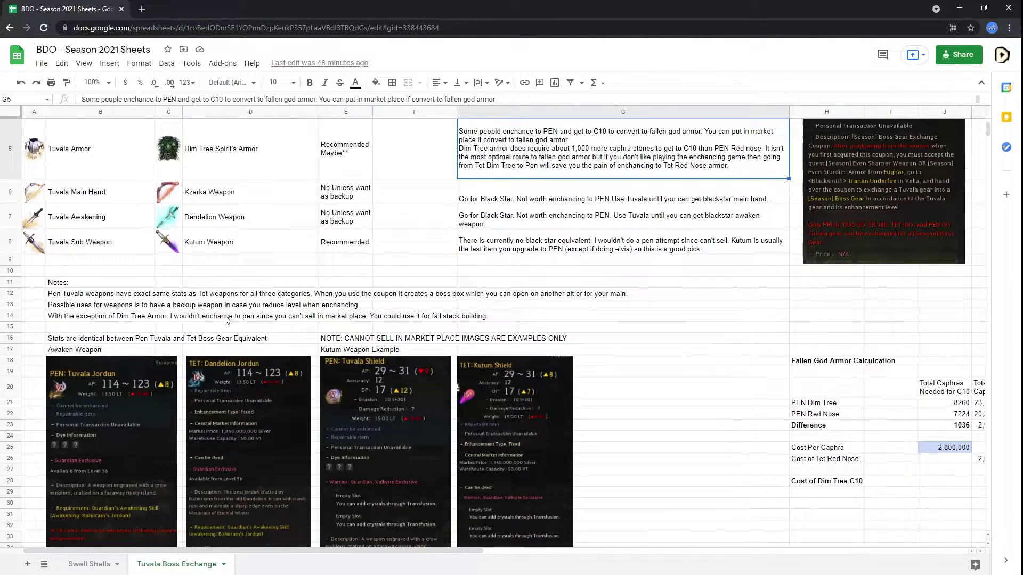
scroll(203, 264, up, 2)
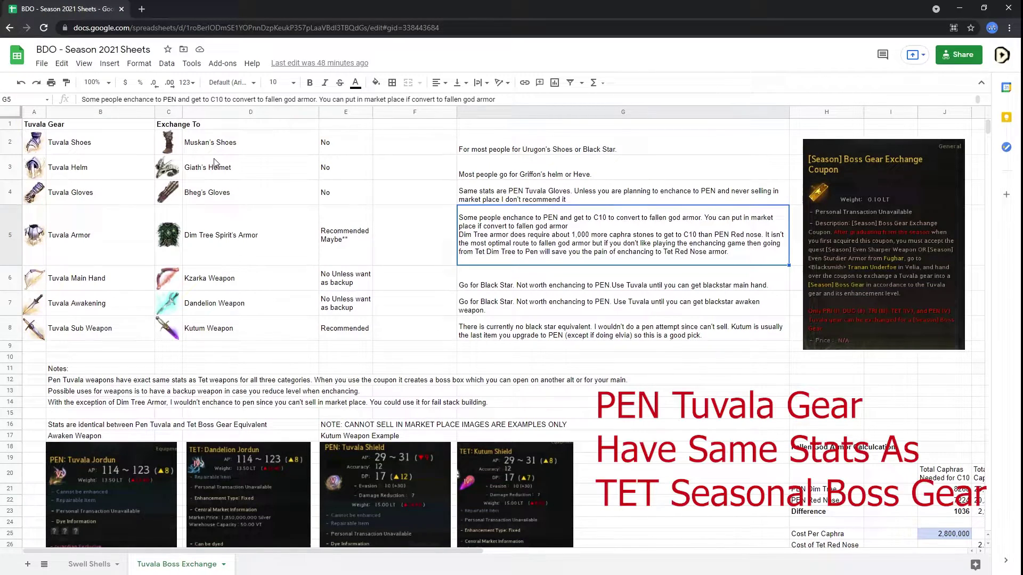
scroll(277, 228, down, 2)
scroll(277, 228, down, 1)
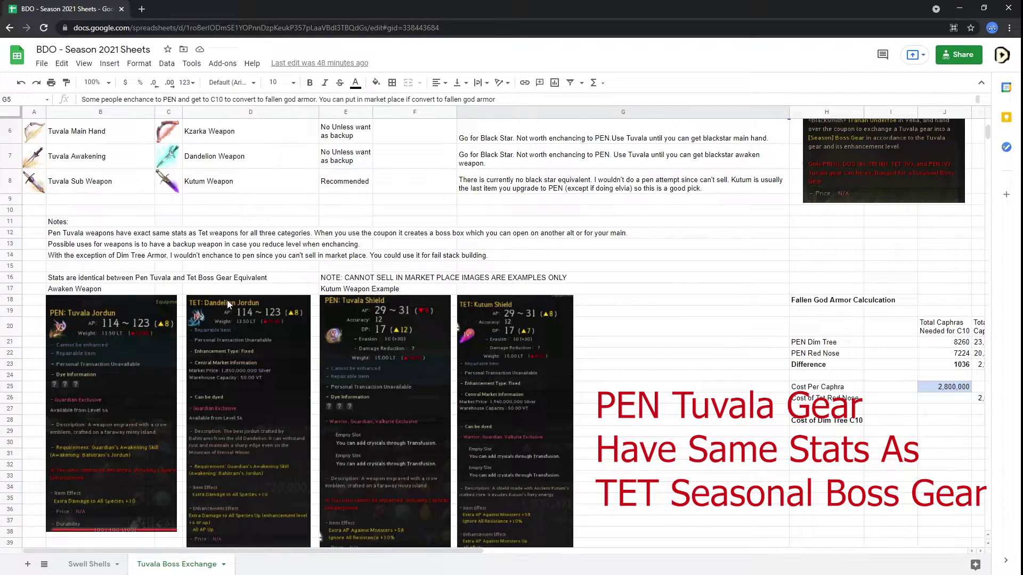
click(232, 330)
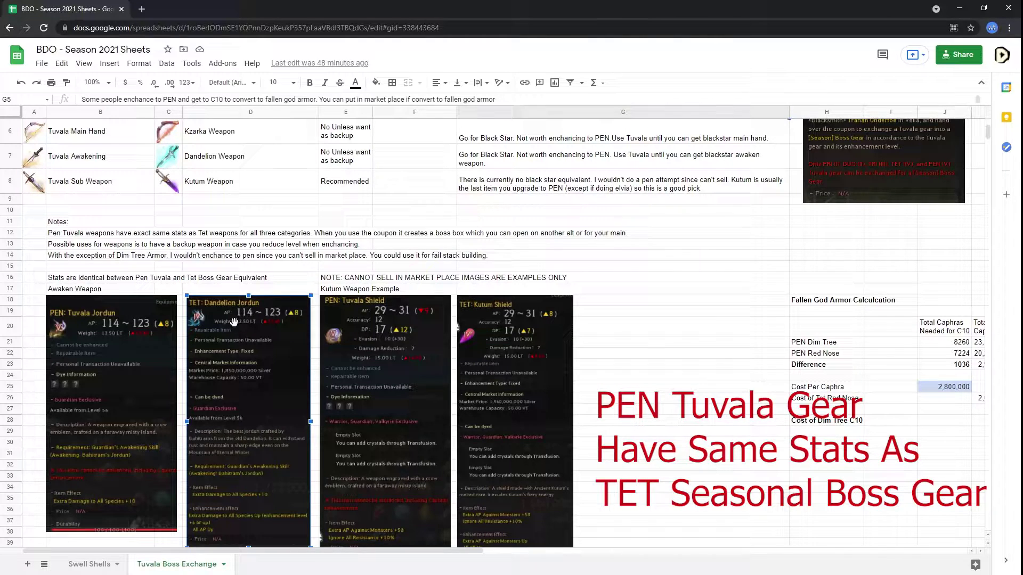
click(104, 337)
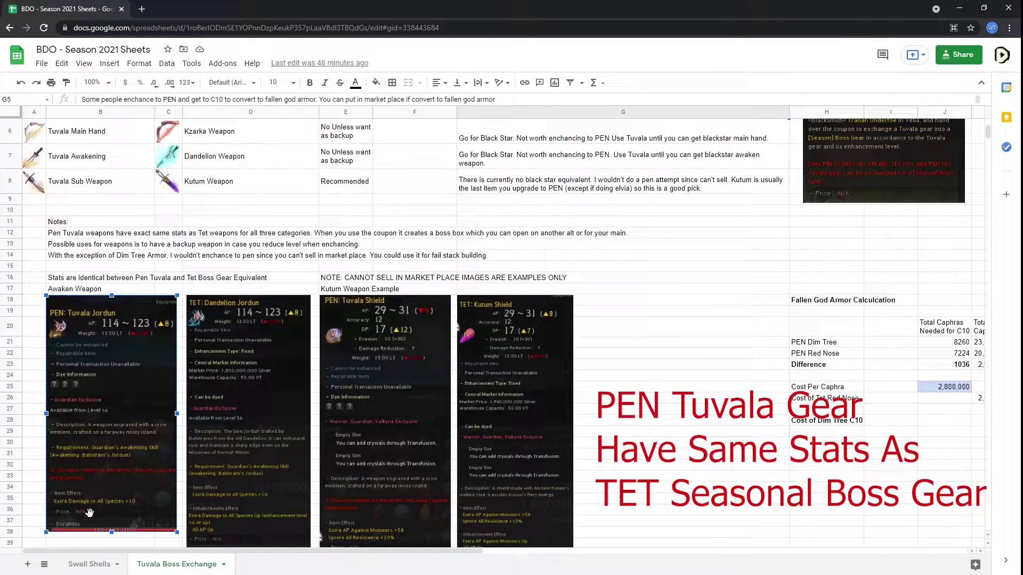
click(221, 504)
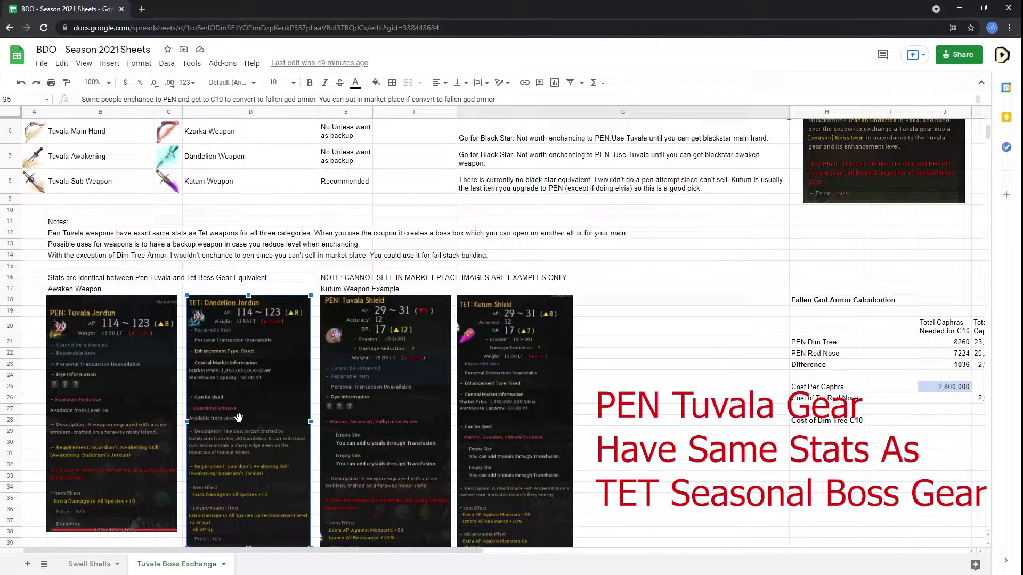
scroll(258, 395, down, 1)
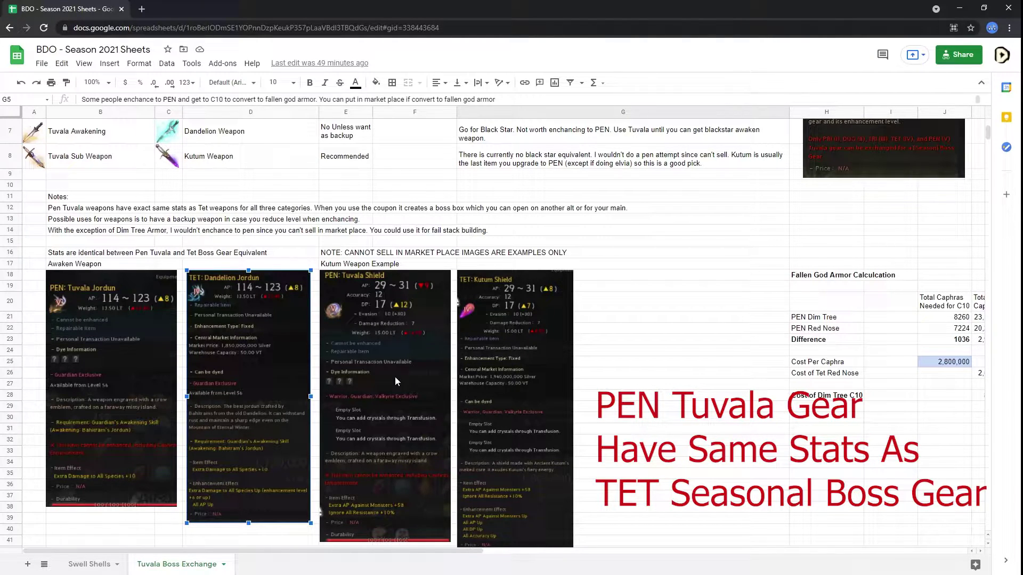
- Compare the PEN Tuvala Shield image with the TET Kutum Shield image, alongside the awakening weapon pair and the notes
click(139, 311)
click(219, 376)
click(526, 391)
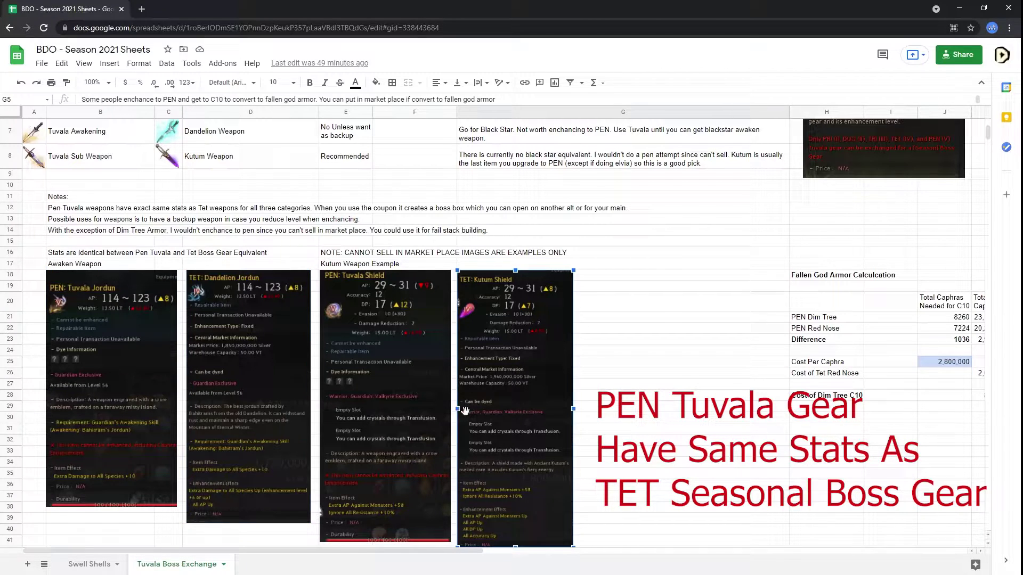
click(414, 372)
click(491, 380)
click(239, 477)
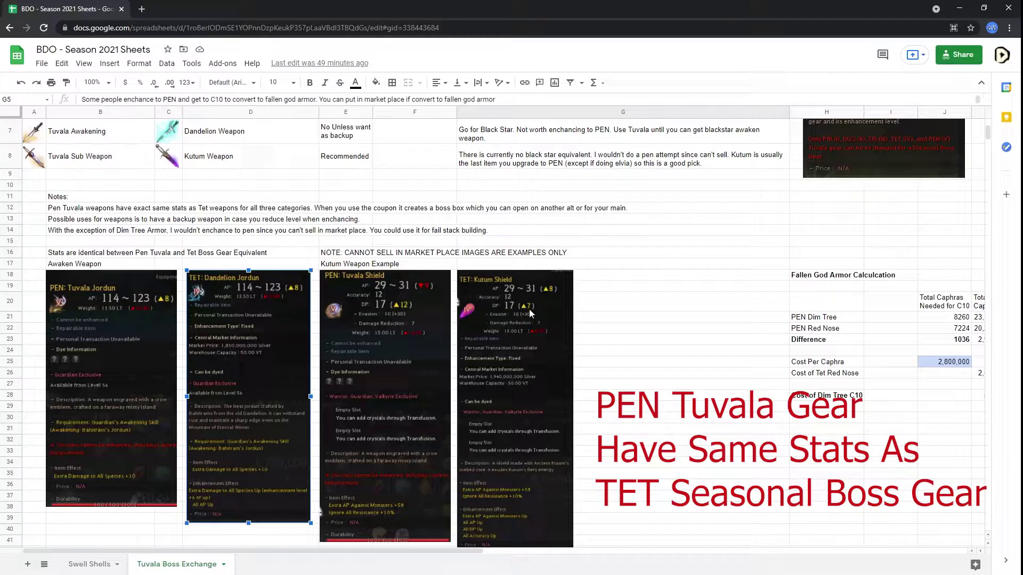
scroll(532, 348, down, 3)
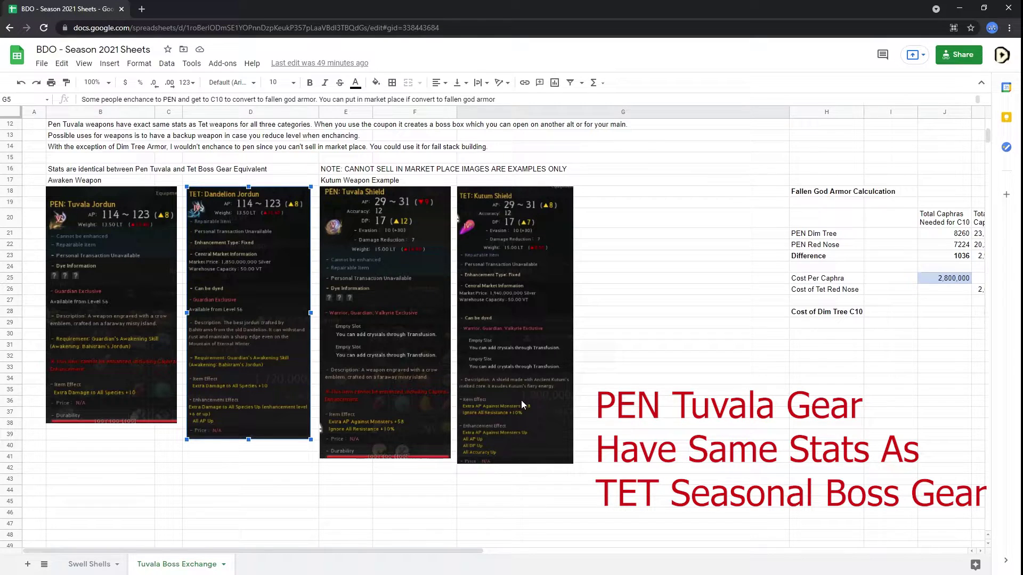
scroll(520, 401, up, 4)
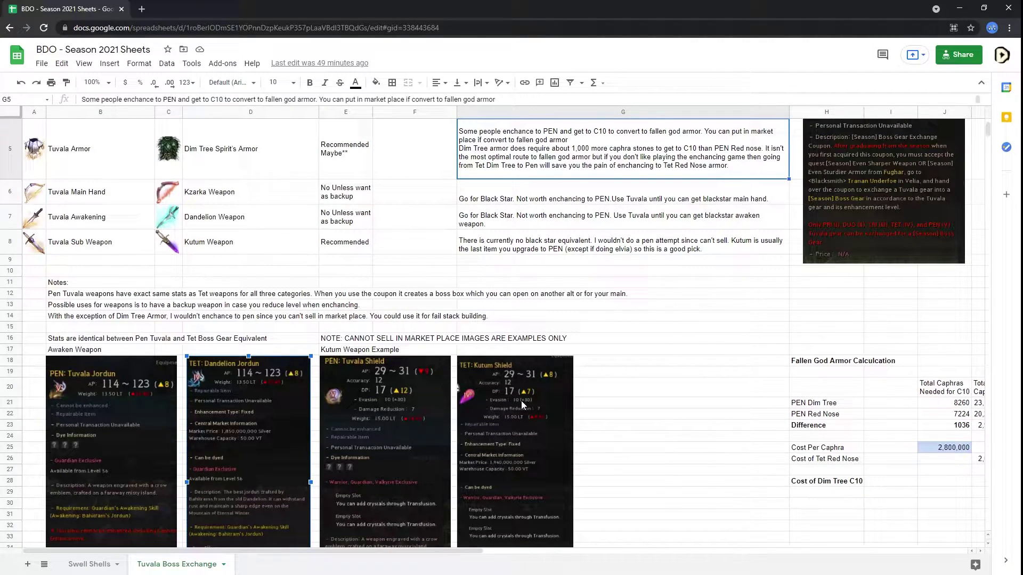
scroll(525, 402, up, 2)
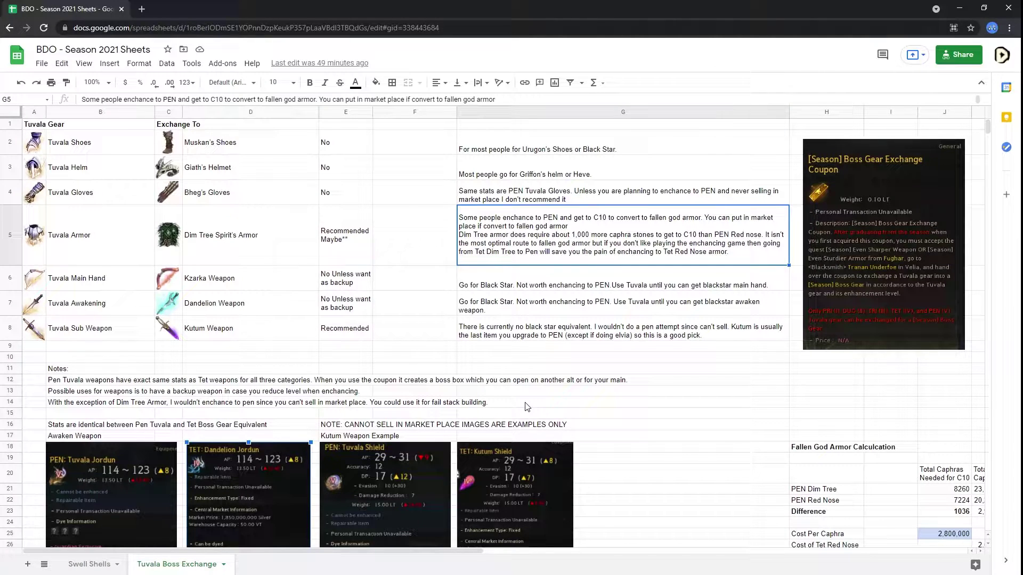
scroll(526, 408, down, 2)
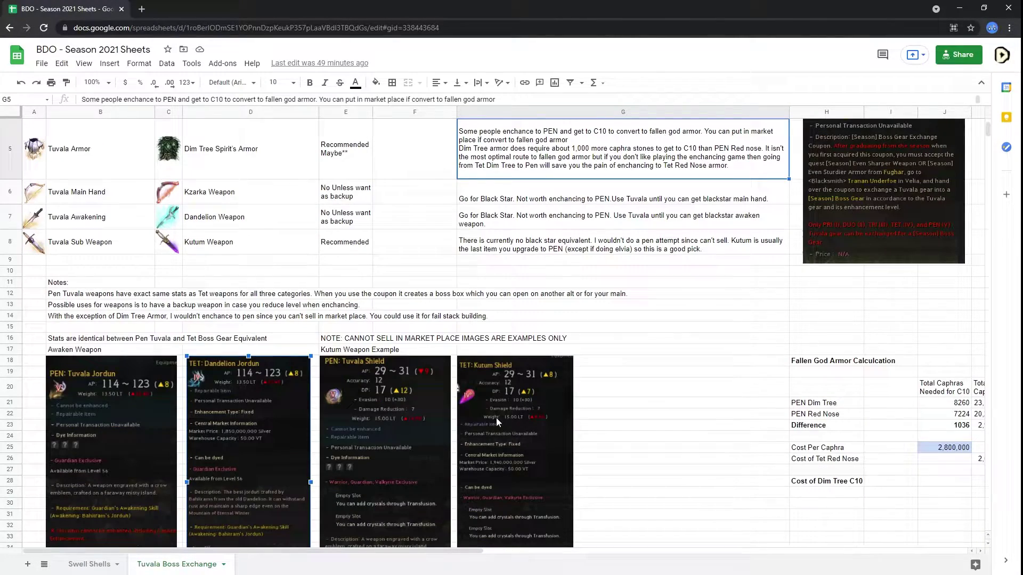
- Read the notes on Tuvala weapons and enchanting, alongside the main hand, awakening and sub weapon rows and the Tuvala Armor row
click(138, 313)
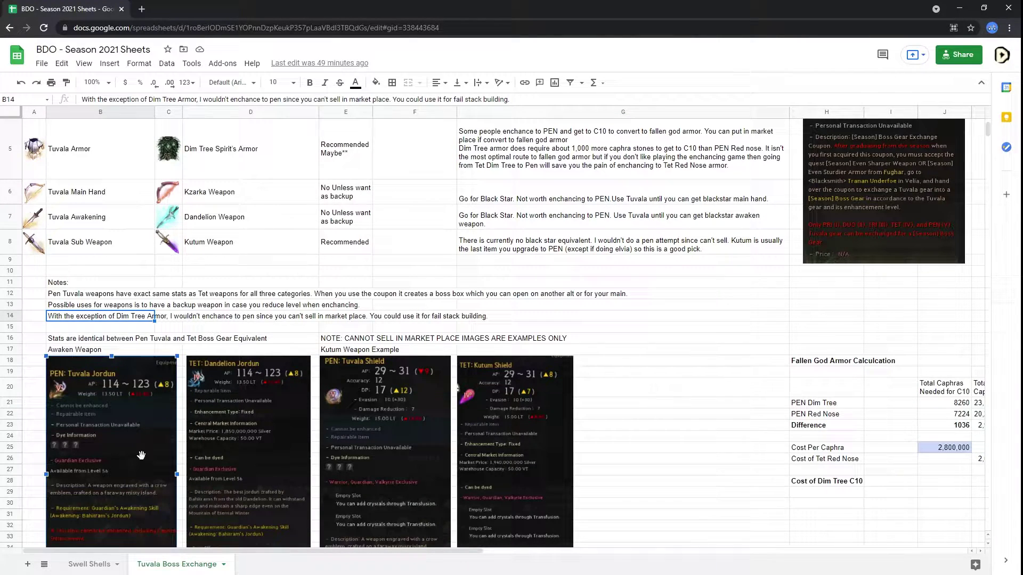
click(164, 296)
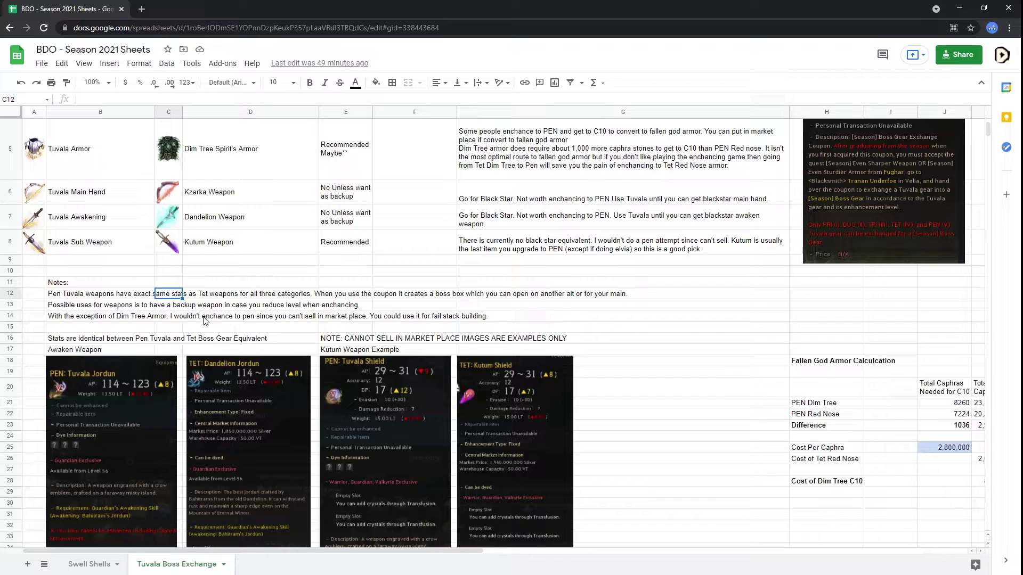
scroll(191, 312, up, 2)
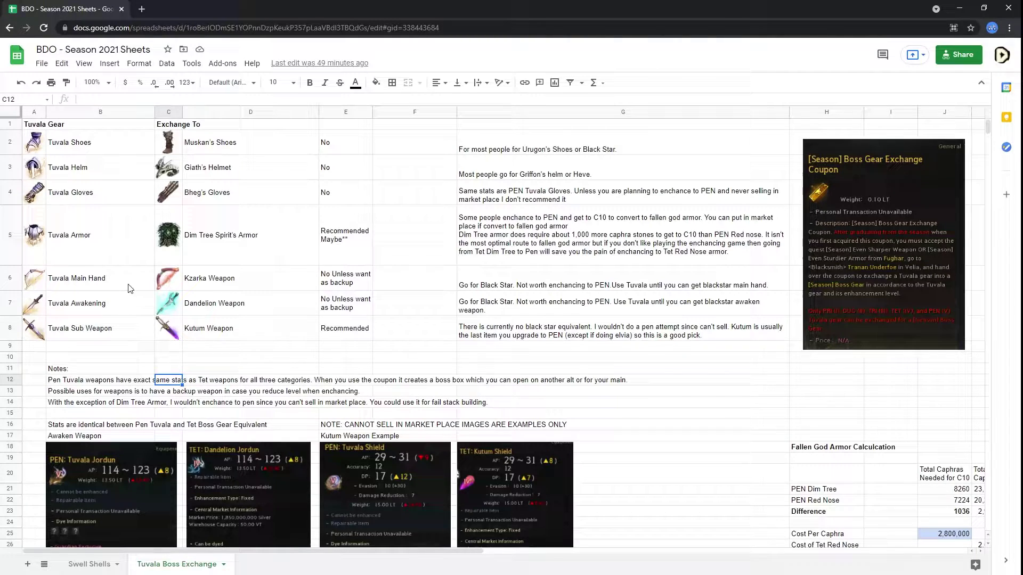
drag(107, 281, 474, 331)
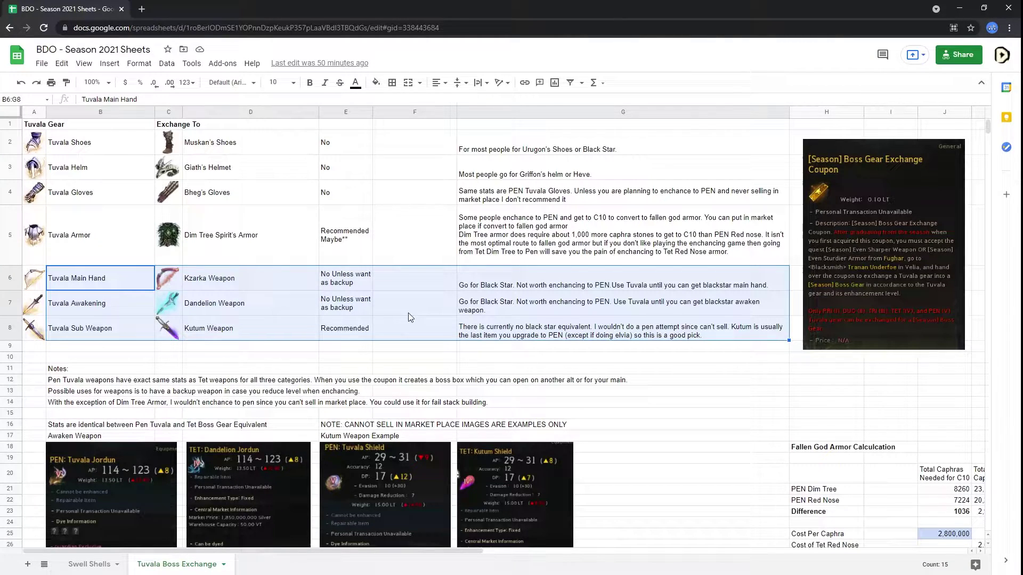
click(392, 281)
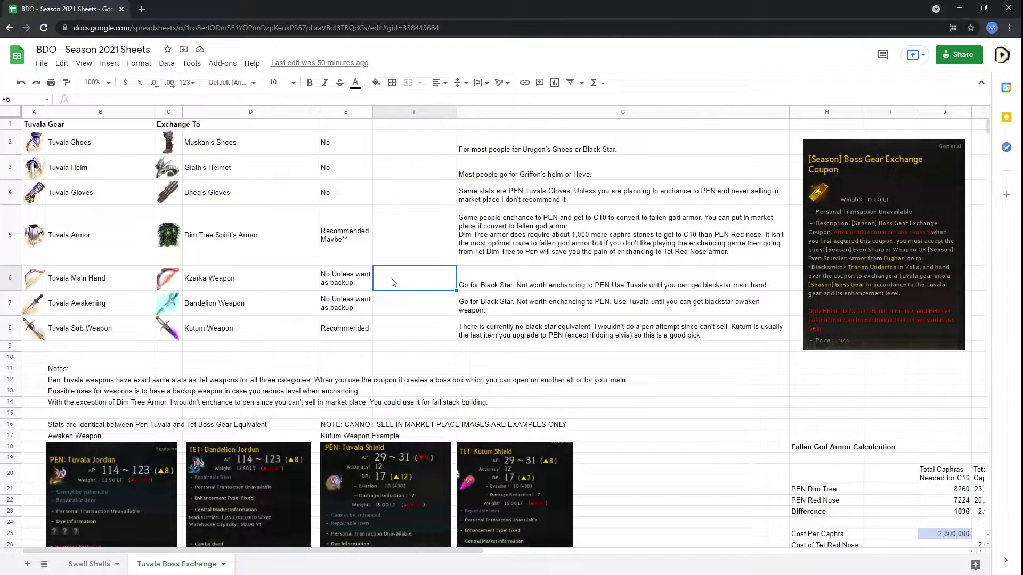
click(219, 279)
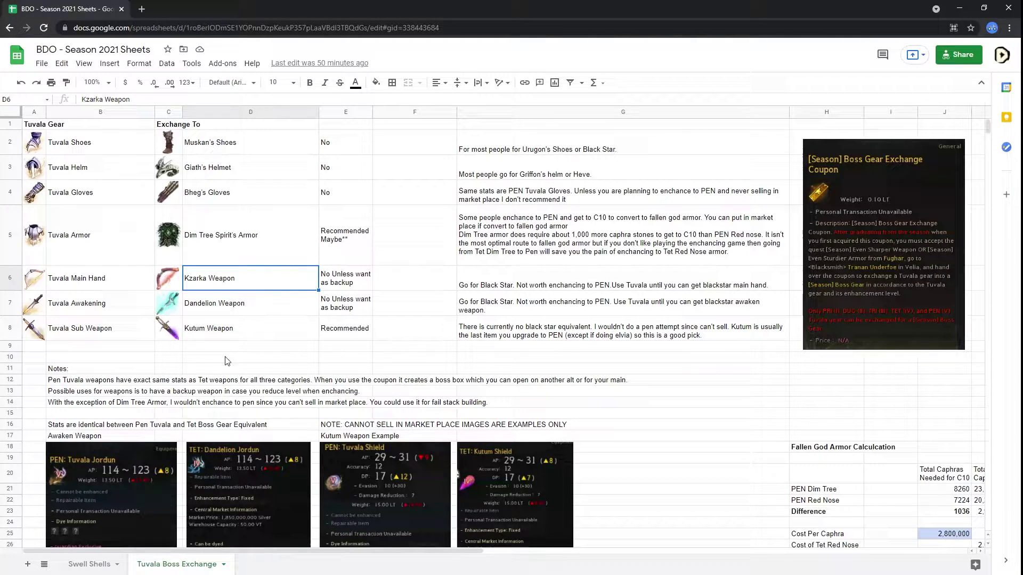
click(235, 308)
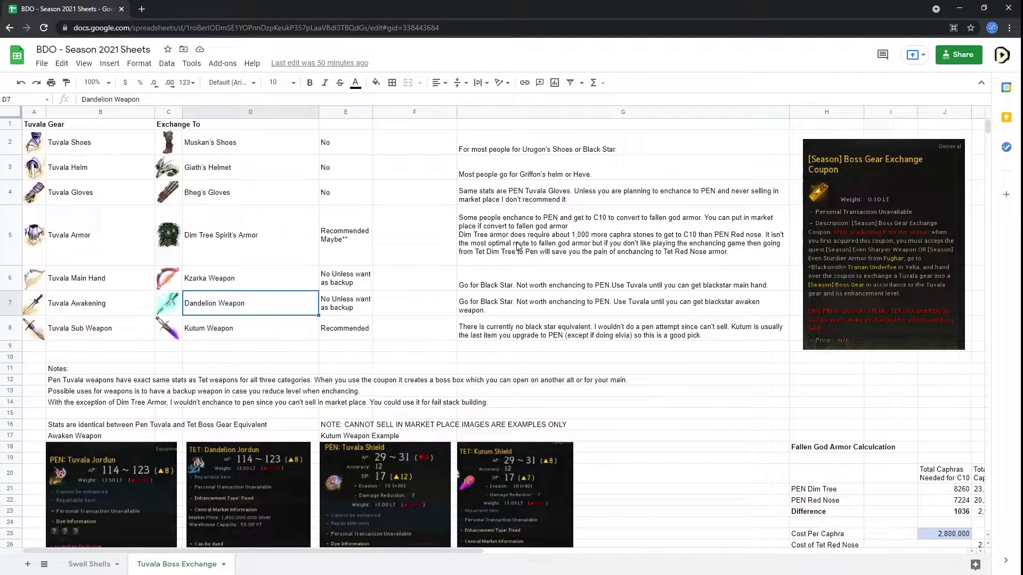
drag(519, 247, 86, 252)
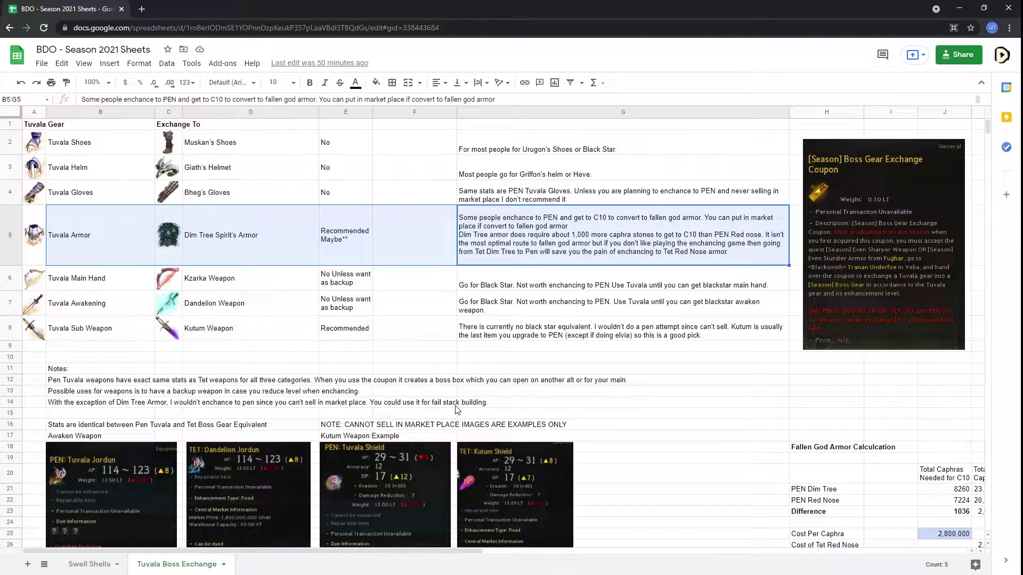
click(314, 406)
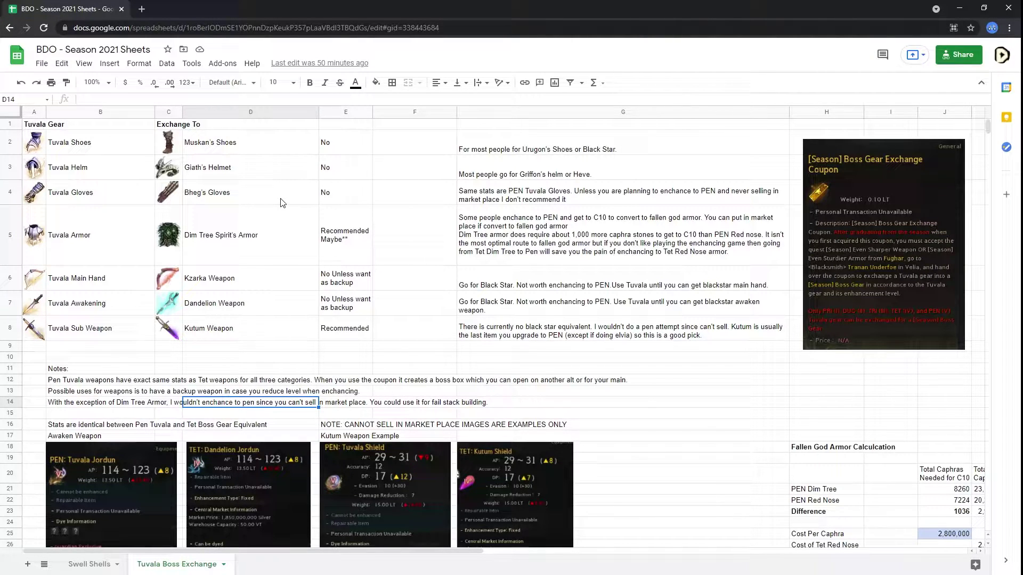
- Review the exchange column and the shoes, helm and gloves rows, focusing on the notes for Muskan's Shoes and Giath's Helmet
drag(233, 151, 225, 327)
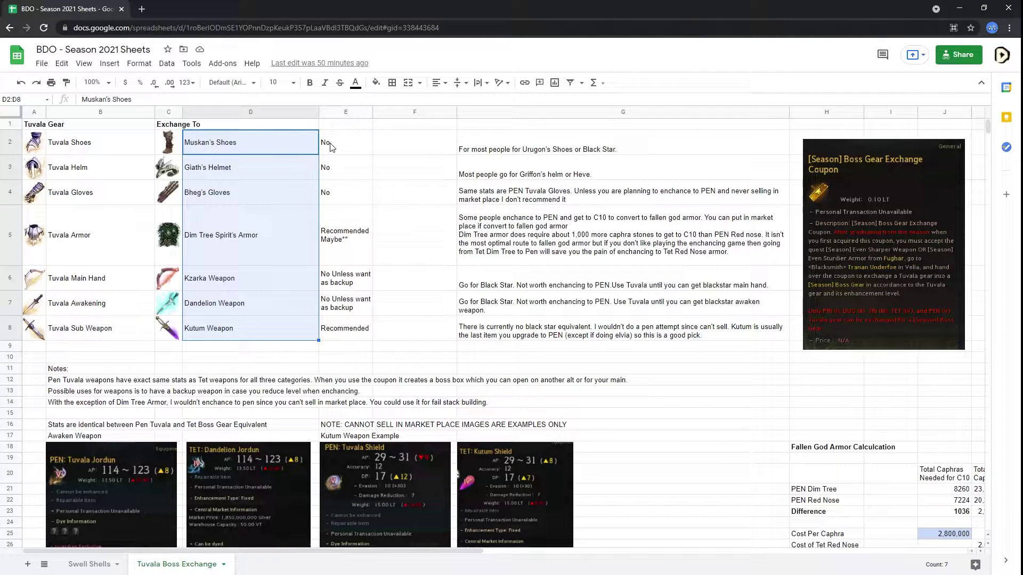
click(332, 167)
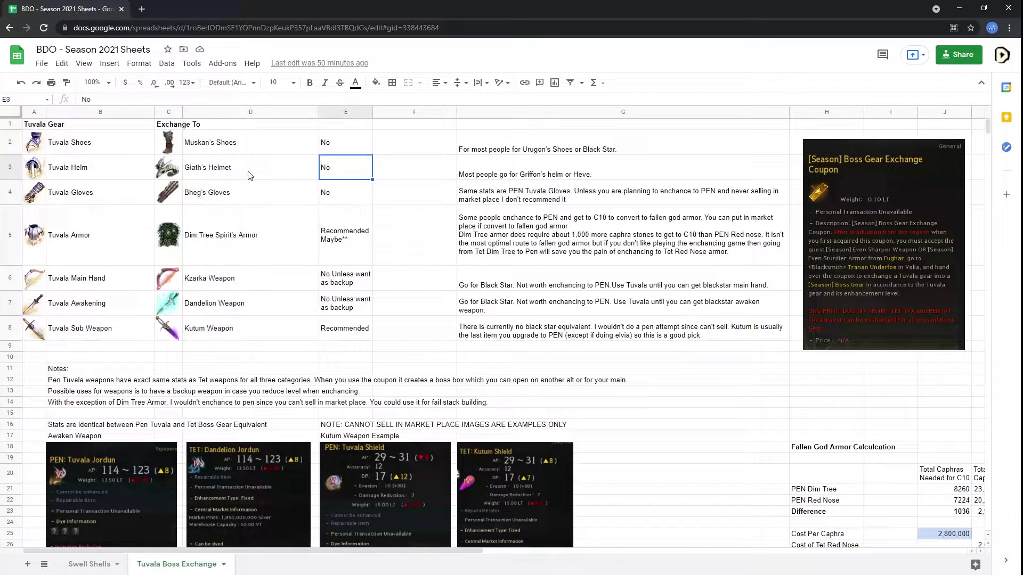
drag(68, 147, 582, 203)
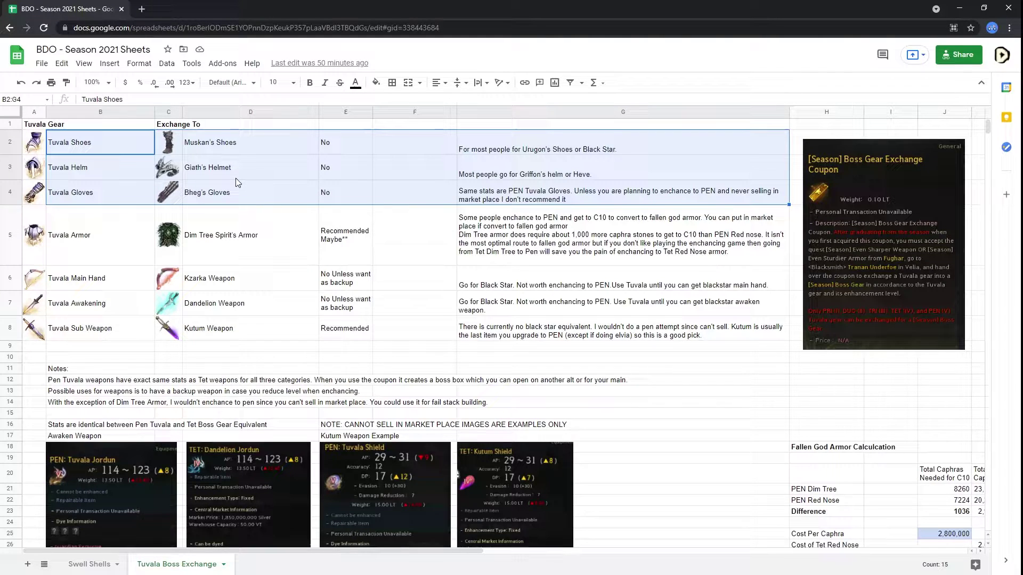
click(651, 154)
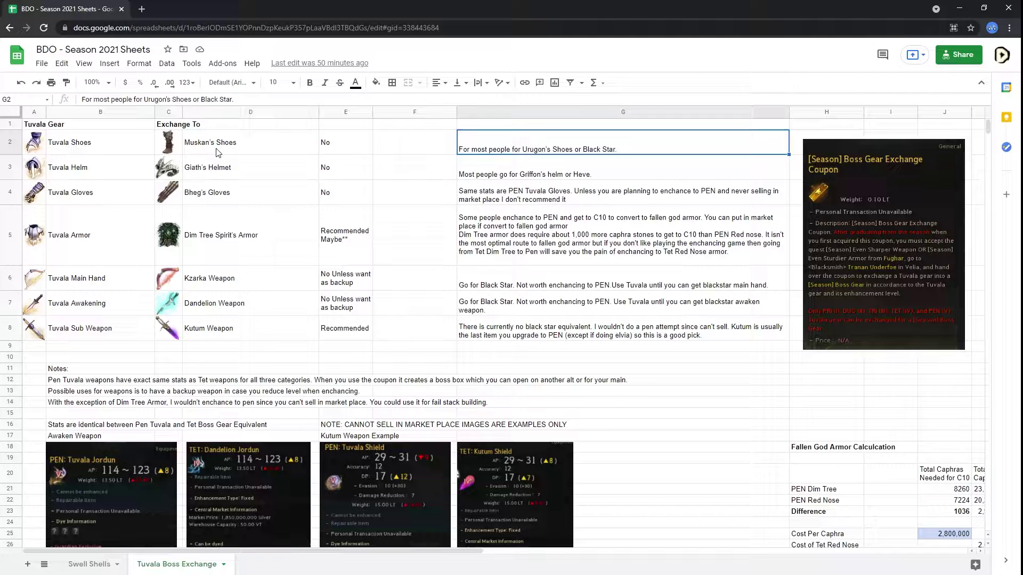
drag(216, 150, 227, 198)
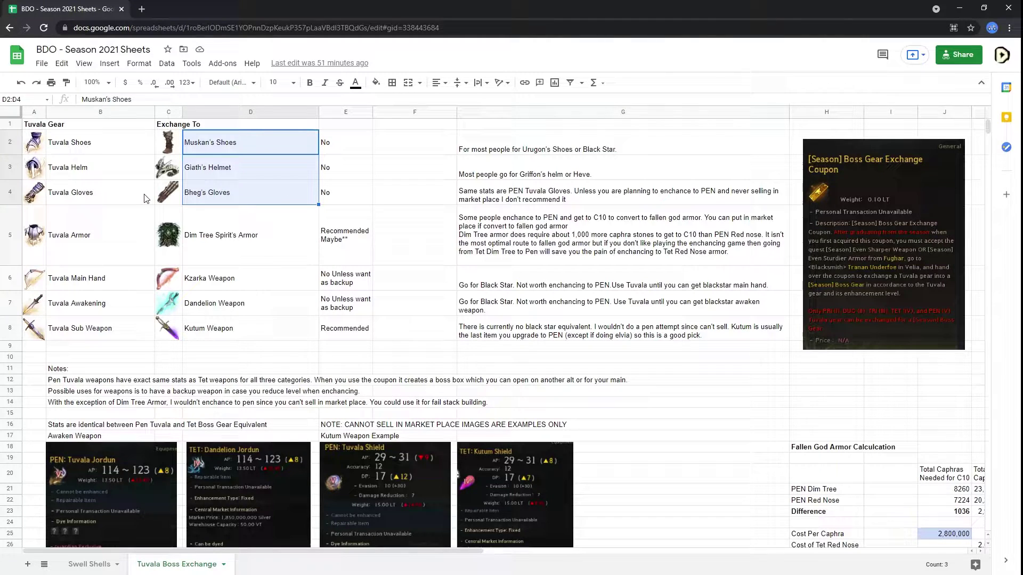
click(288, 195)
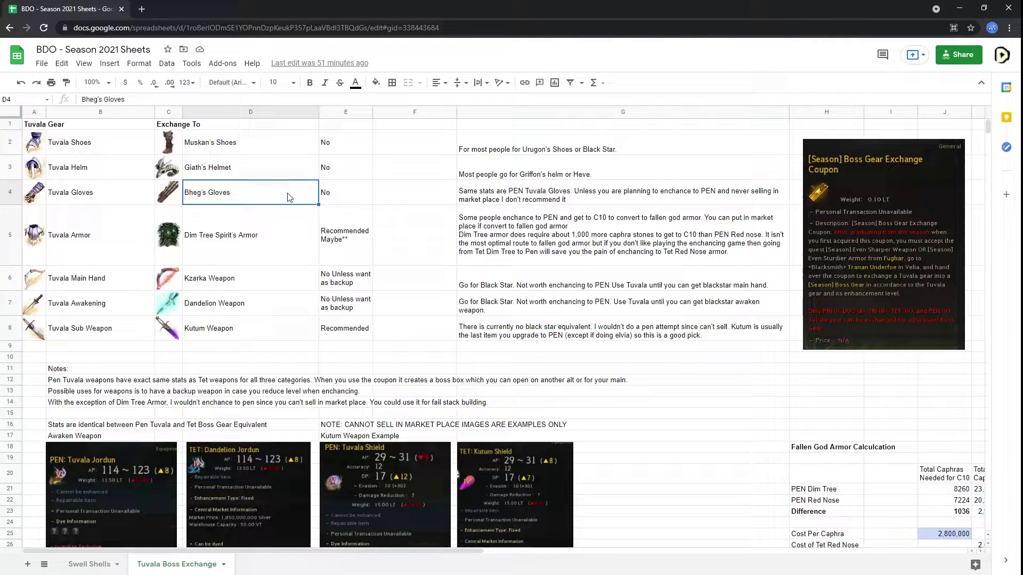
drag(266, 143, 508, 173)
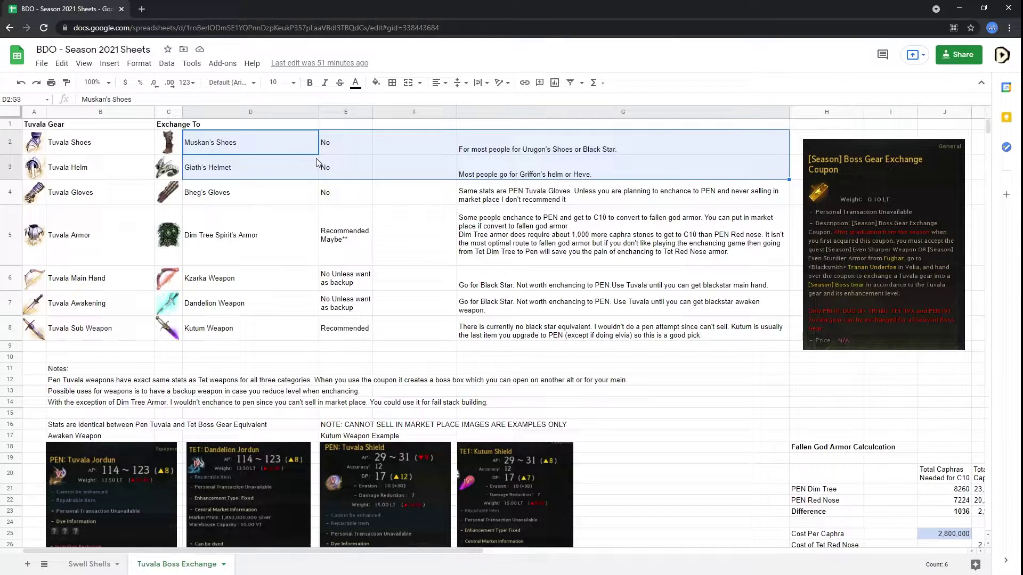
click(269, 145)
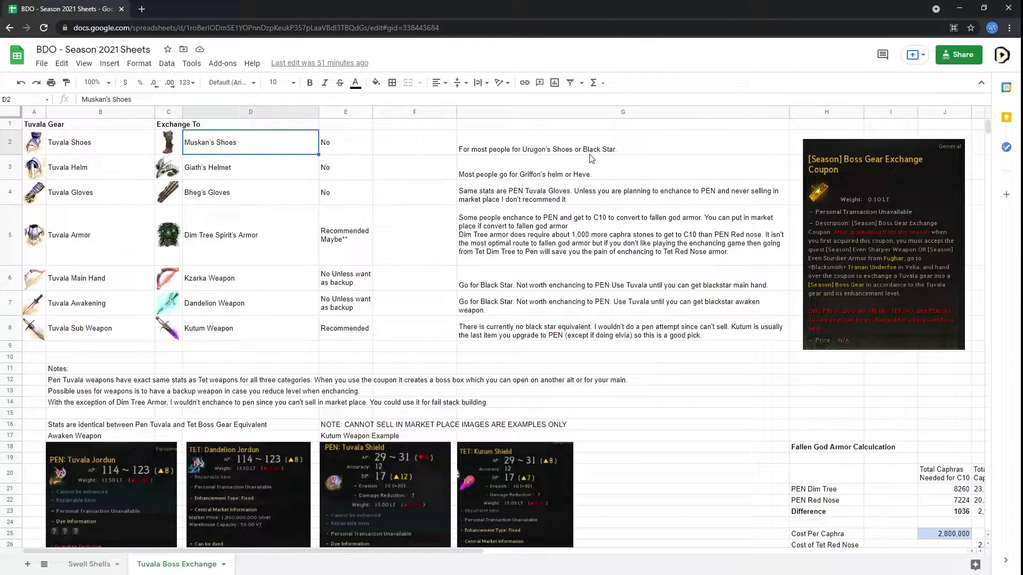
click(256, 169)
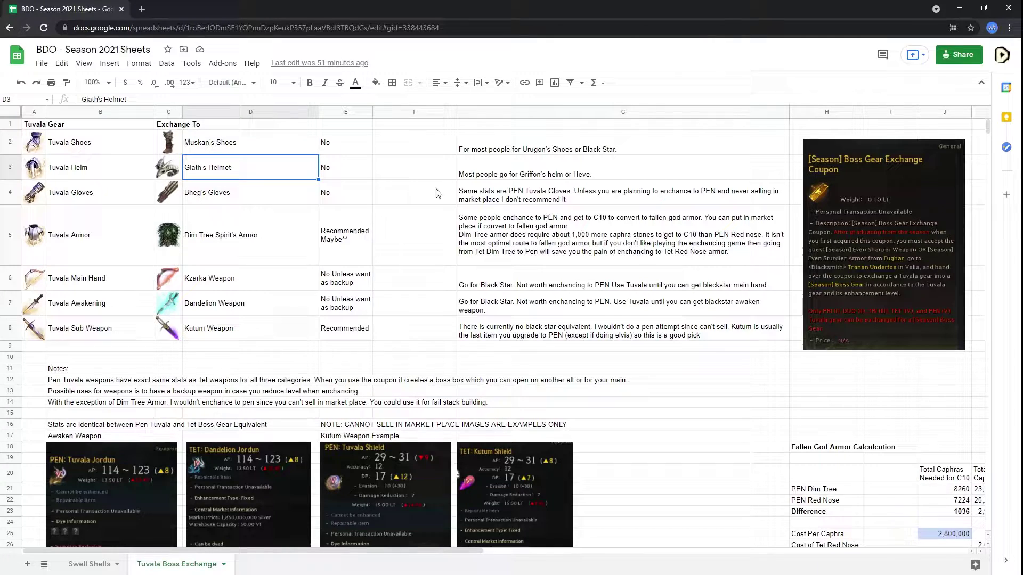
click(559, 173)
drag(594, 148, 614, 171)
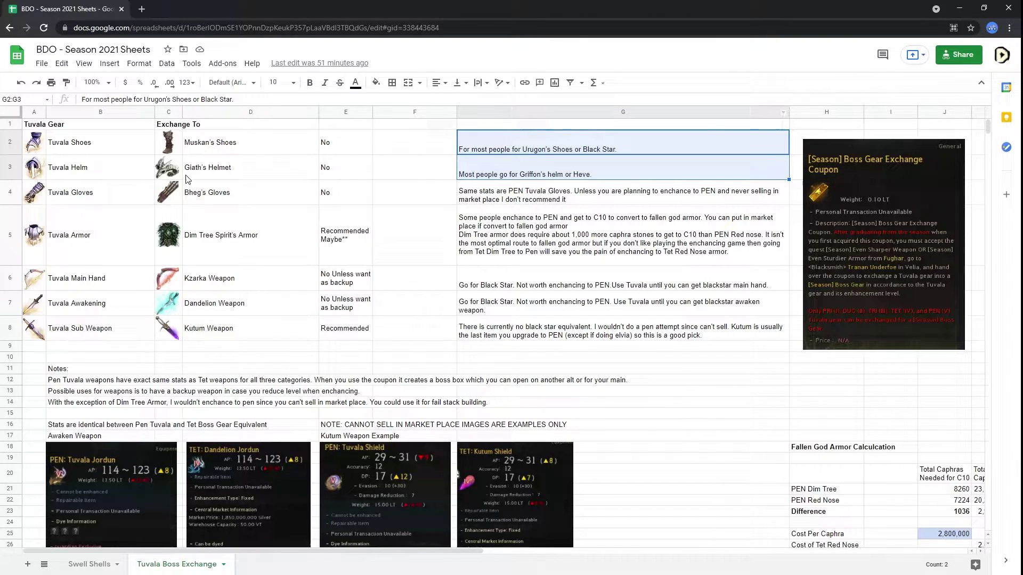
- Compare Tuvala Gloves with Bheg's Gloves and read the recommendation and note on enchanting them to PEN
click(98, 195)
click(213, 198)
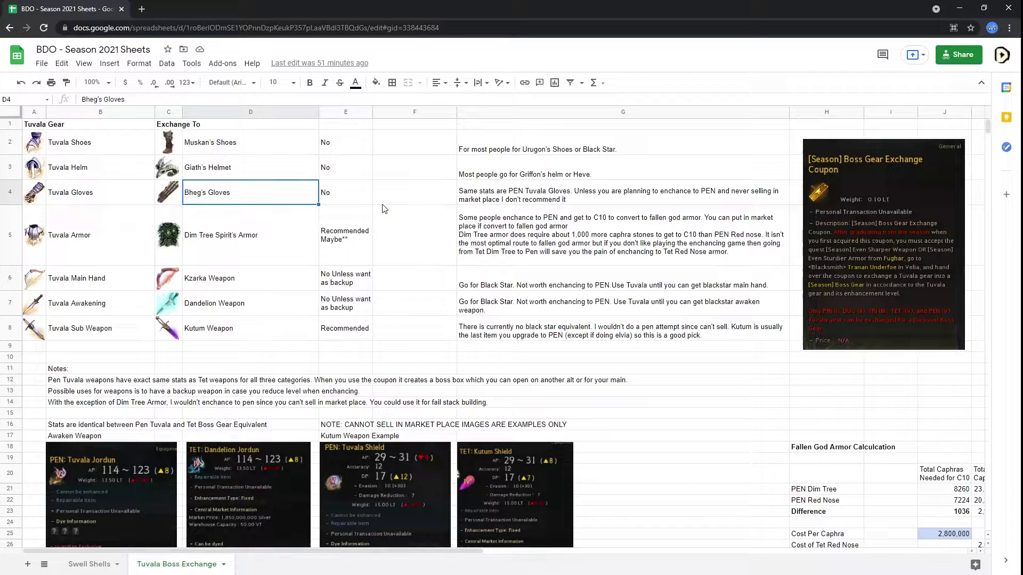
click(408, 197)
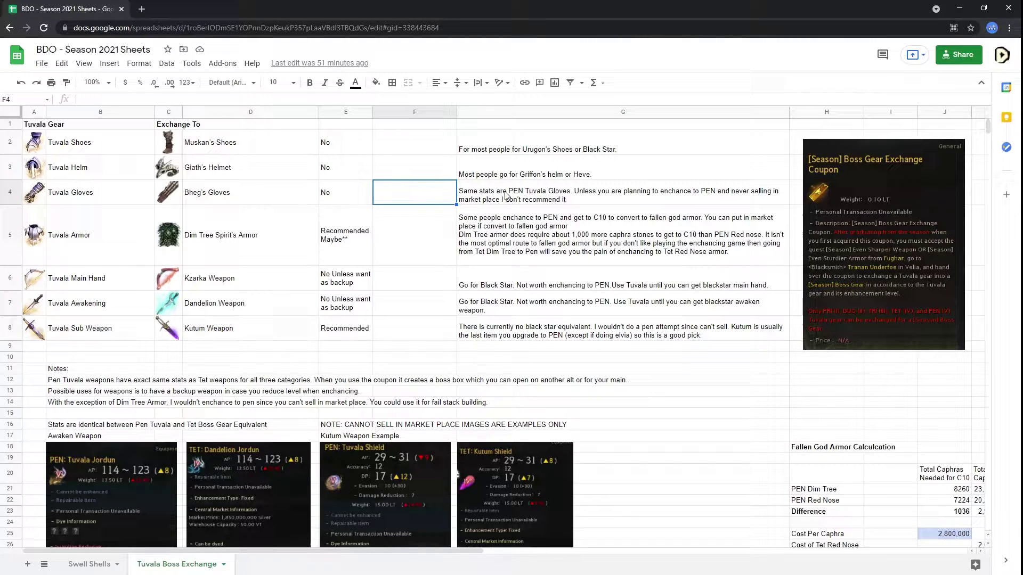
click(224, 198)
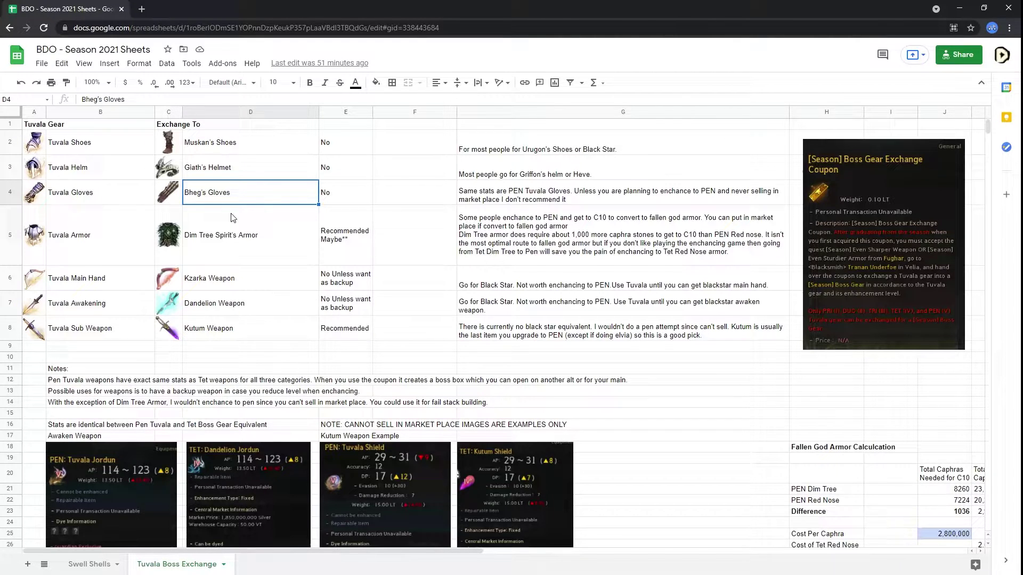
click(85, 203)
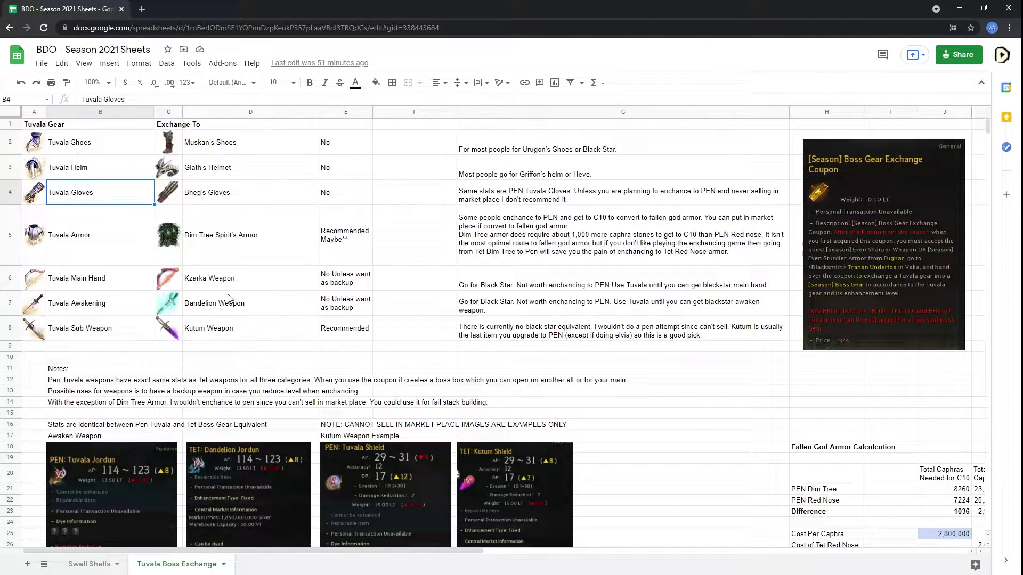
click(297, 195)
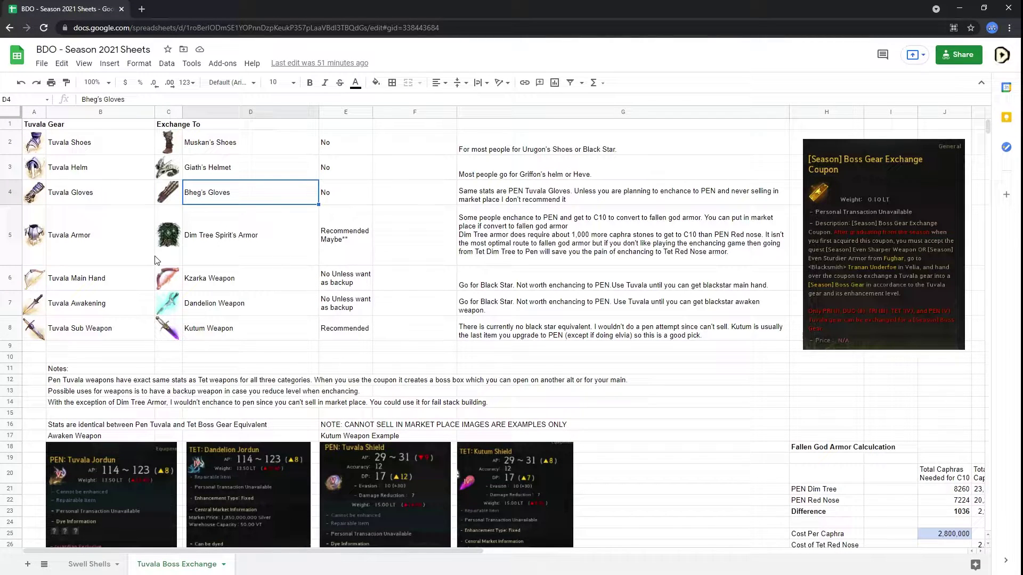
drag(137, 148, 539, 191)
click(543, 195)
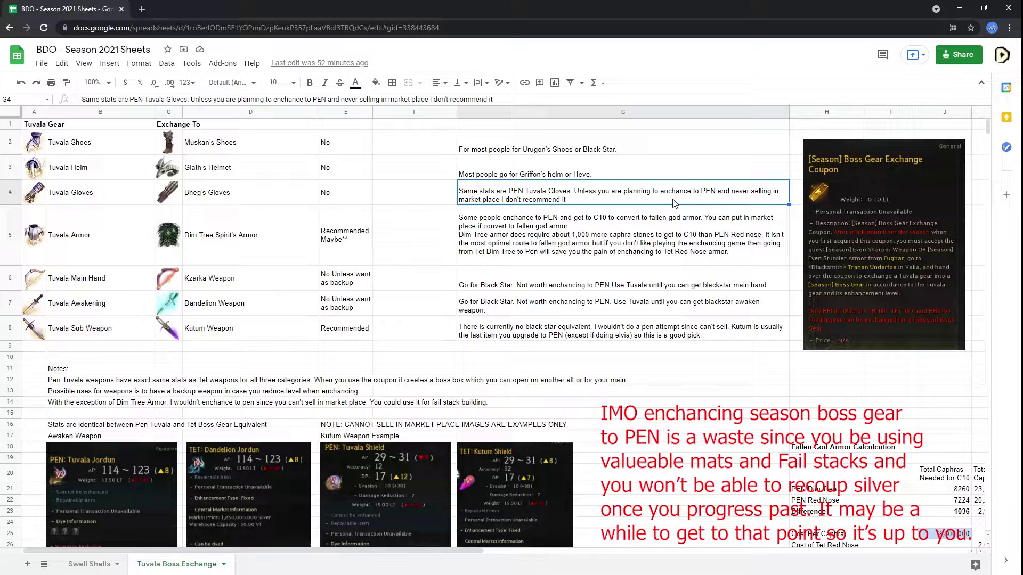
click(235, 194)
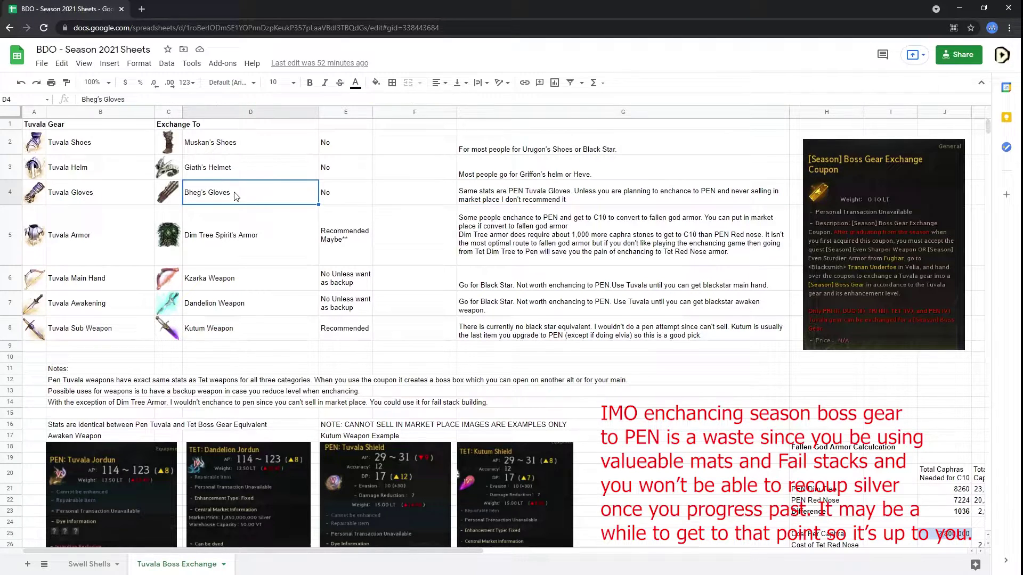
click(608, 195)
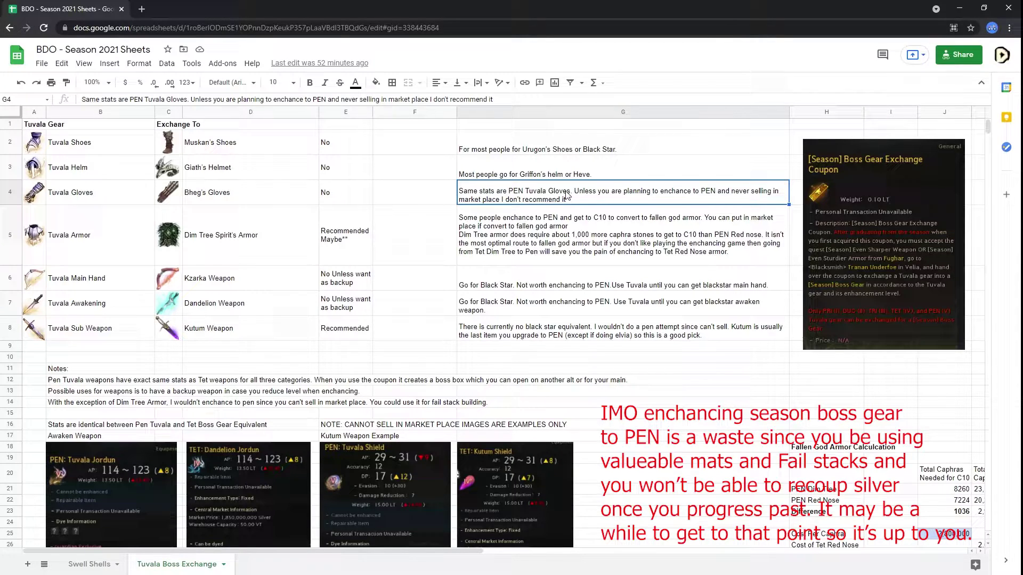
drag(247, 200, 548, 184)
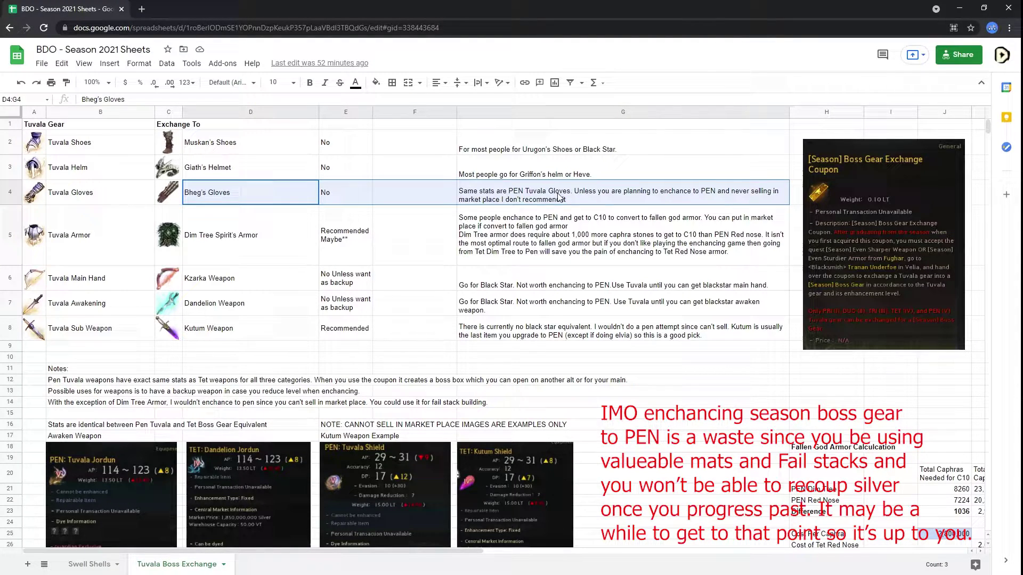
click(216, 198)
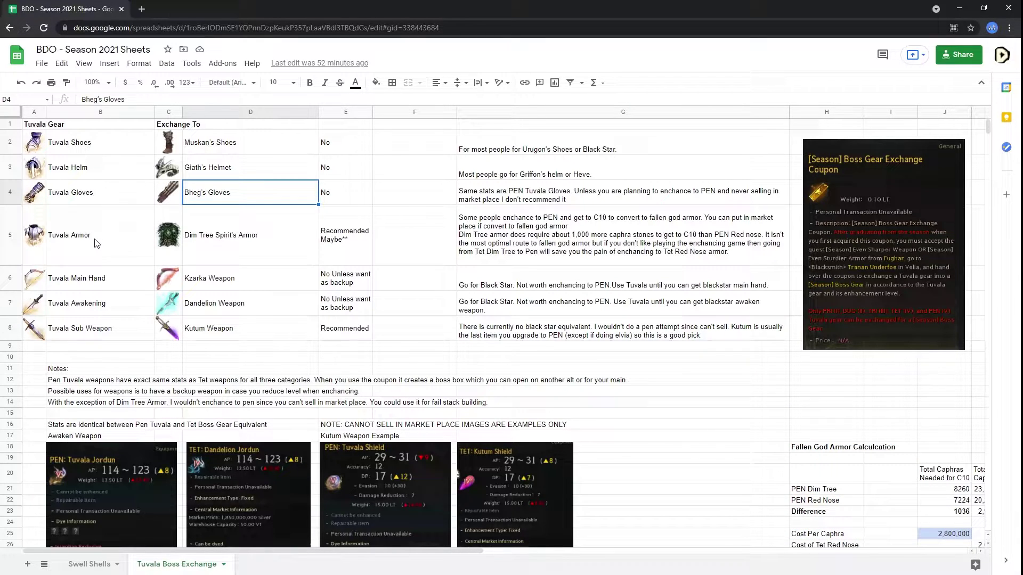
- Examine the Tuvala Armor row, its Dim Tree Spirit's Armor exchange and the note on converting to fallen god armor
drag(97, 244, 530, 233)
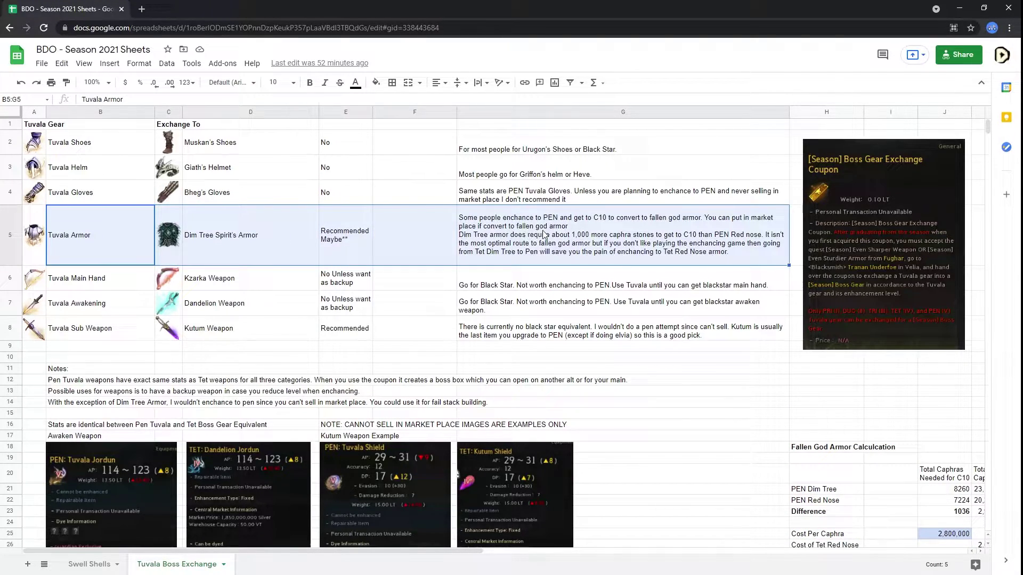
click(558, 244)
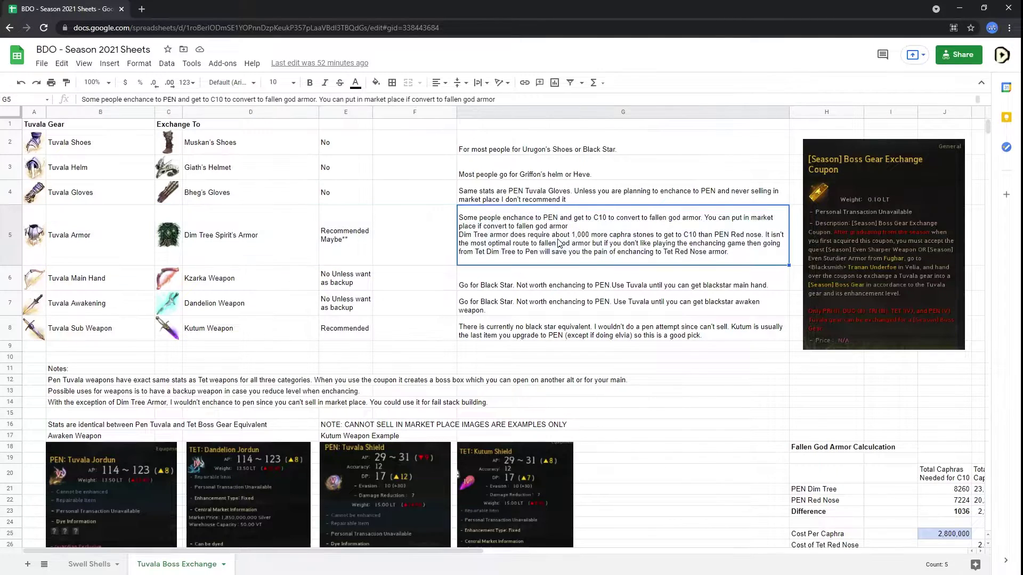
click(241, 237)
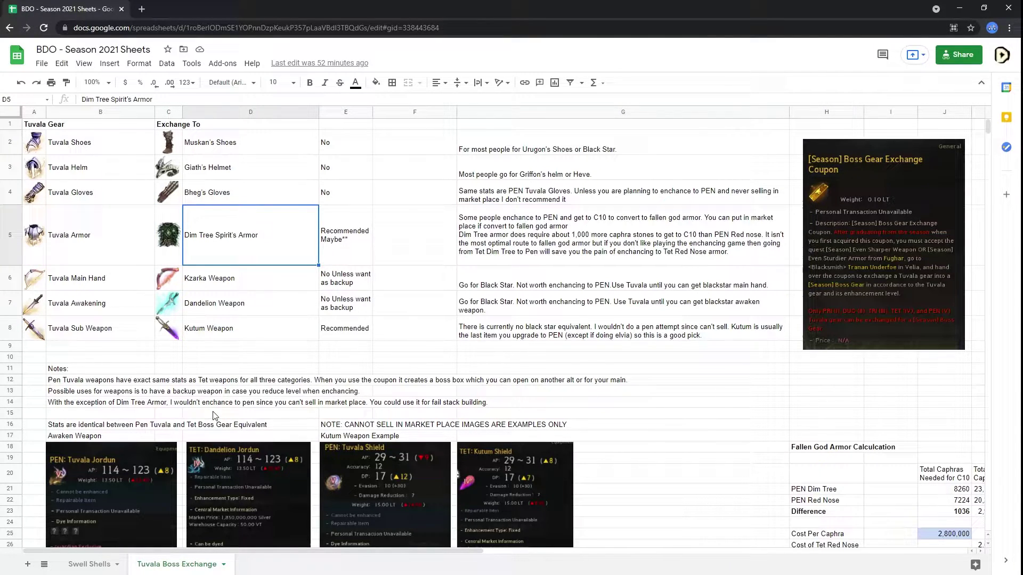
click(424, 233)
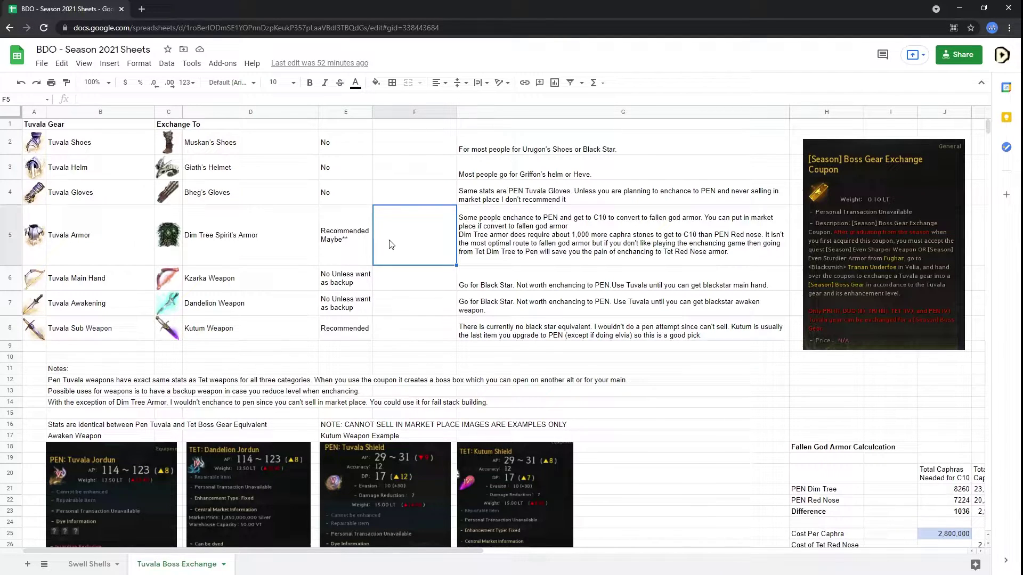
click(109, 249)
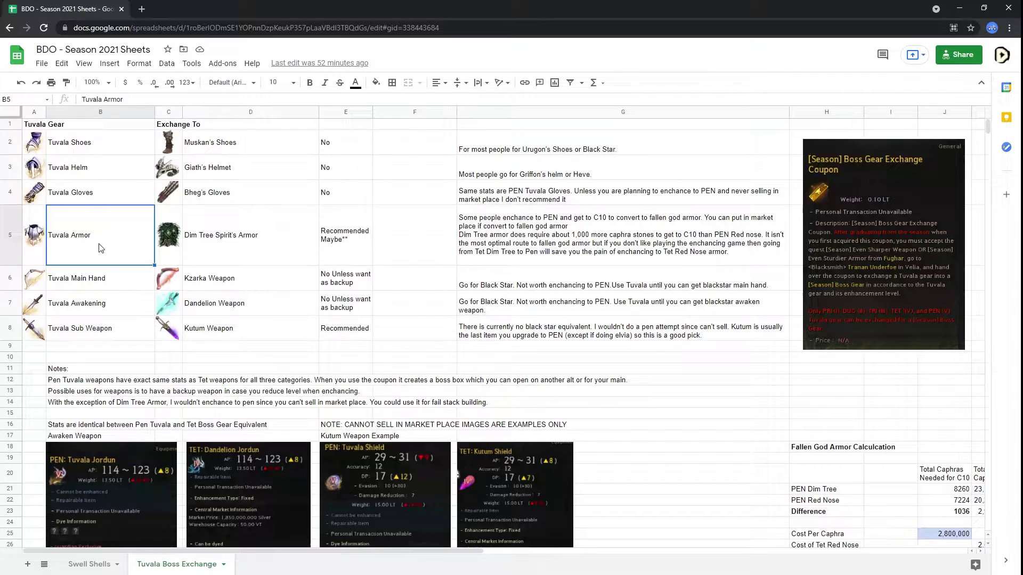
click(211, 240)
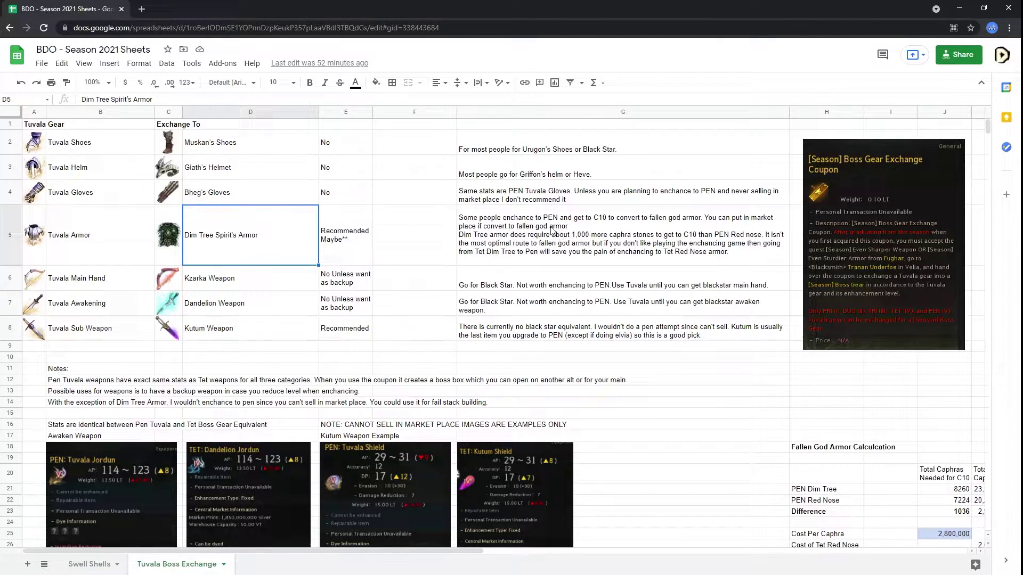
- Read the Tuvala Armor row's note comparing Dim Tree armor with Red Nose armor as a route to fallen god armor
click(433, 231)
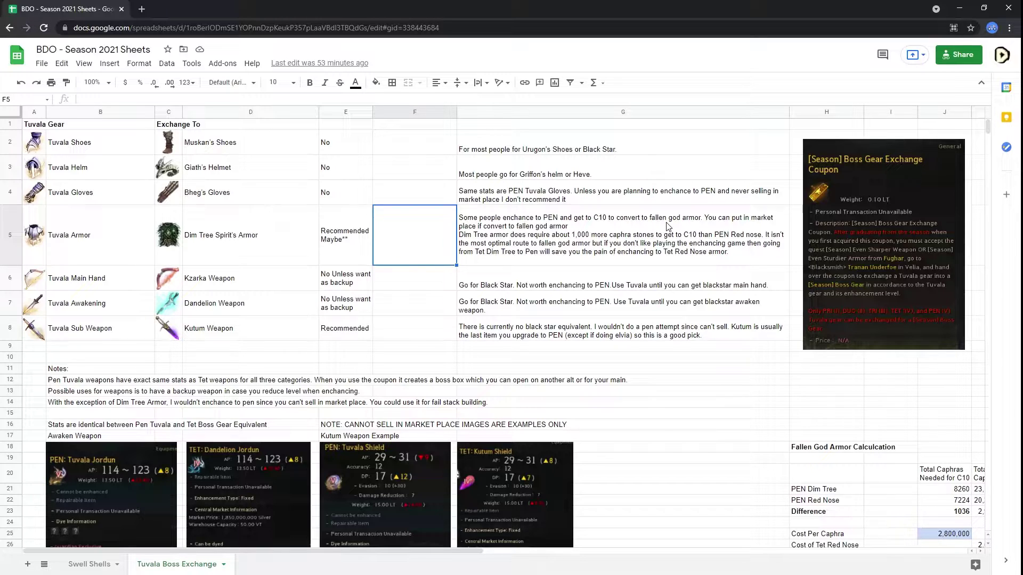
click(708, 229)
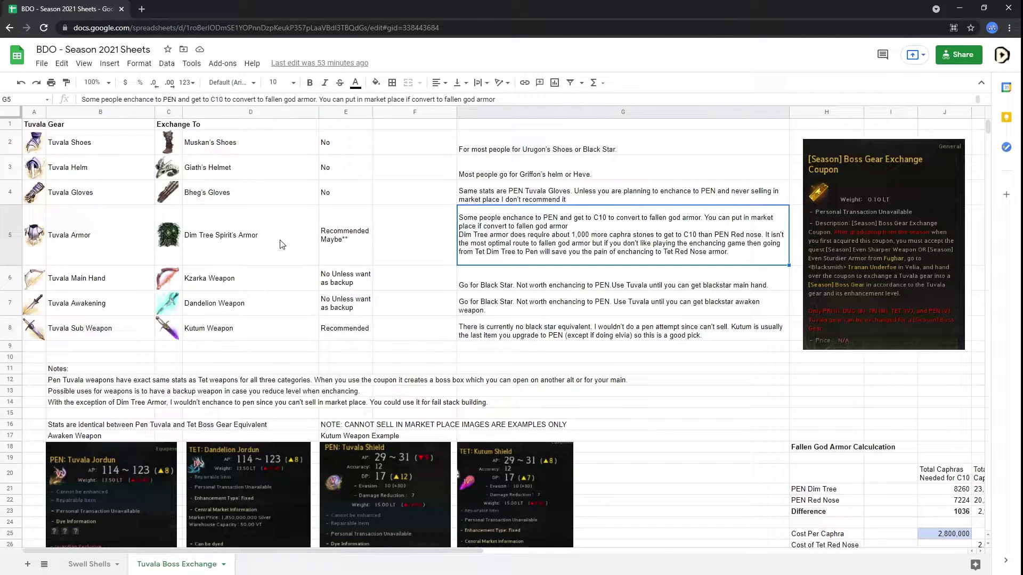
drag(67, 244, 559, 244)
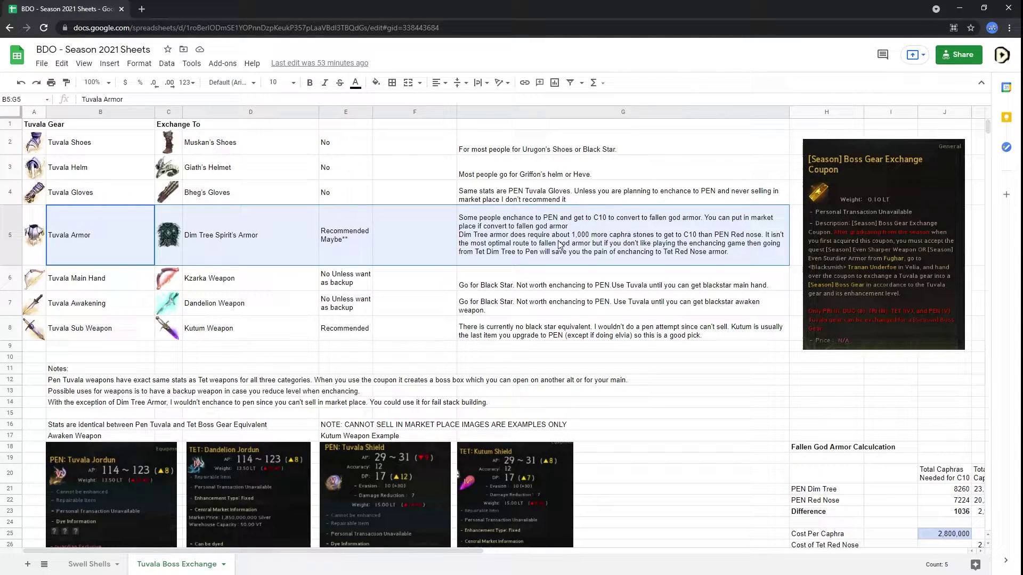
click(579, 259)
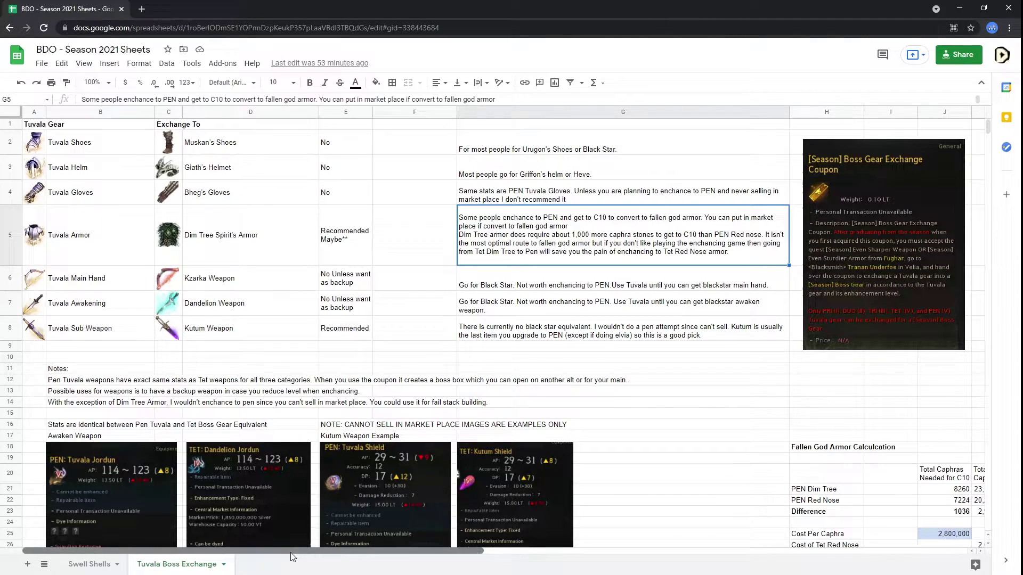
- Compare the total caphras needed for C10 between PEN Dim Tree and PEN Red Nose in the Fallen God Armor calculation
drag(291, 550, 470, 548)
scroll(544, 406, down, 4)
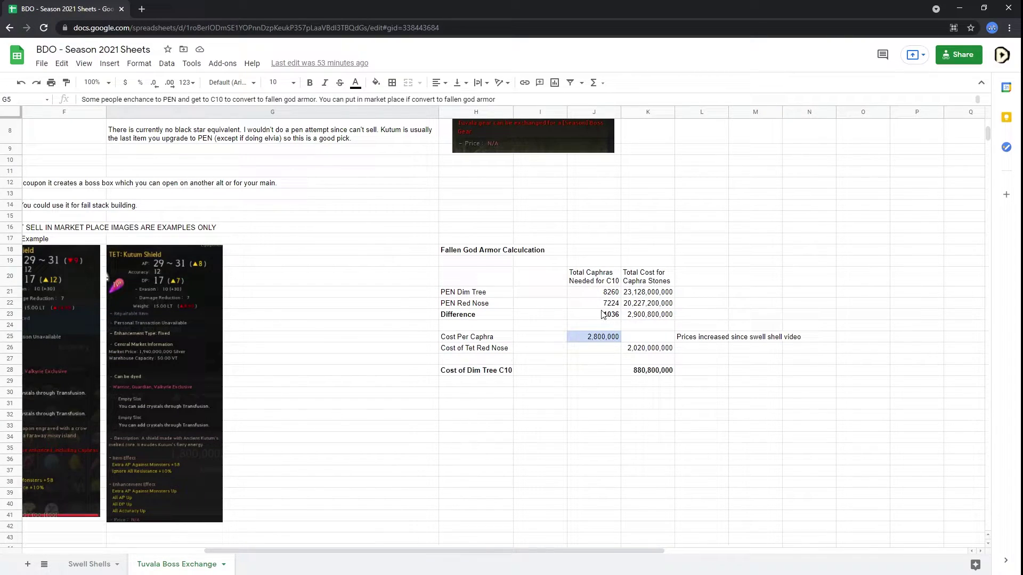
drag(612, 275, 609, 301)
click(602, 294)
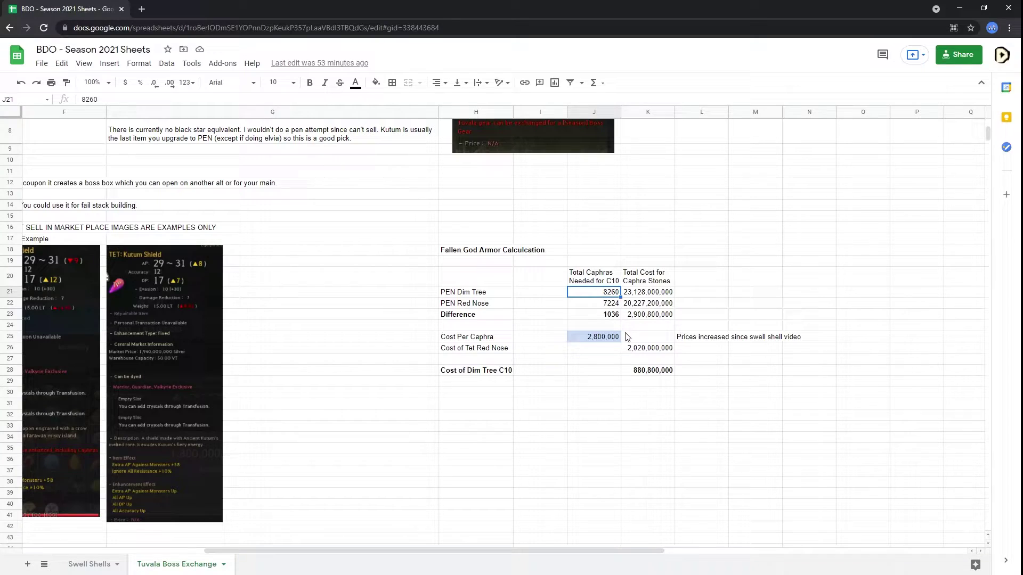
click(474, 307)
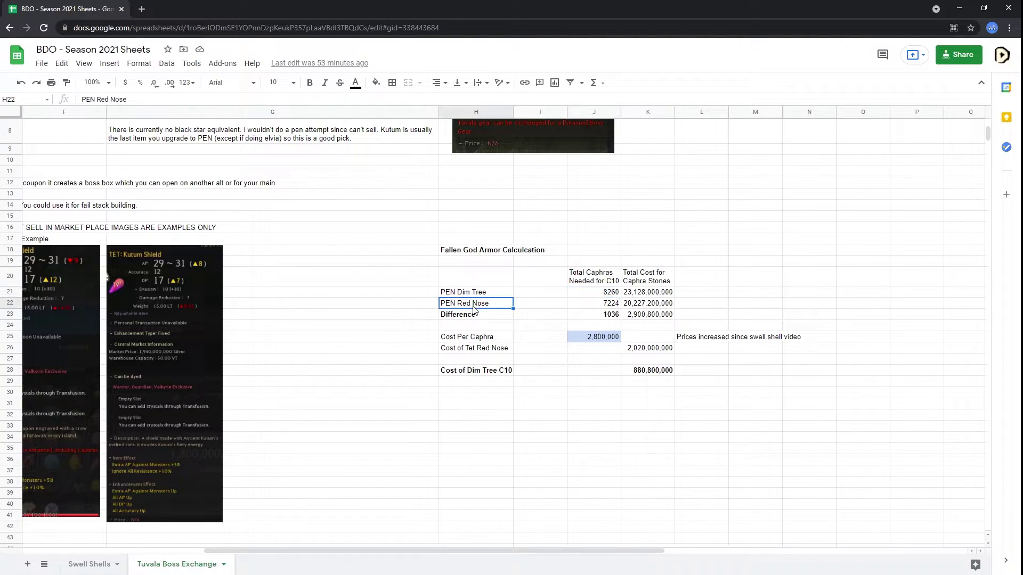
click(611, 305)
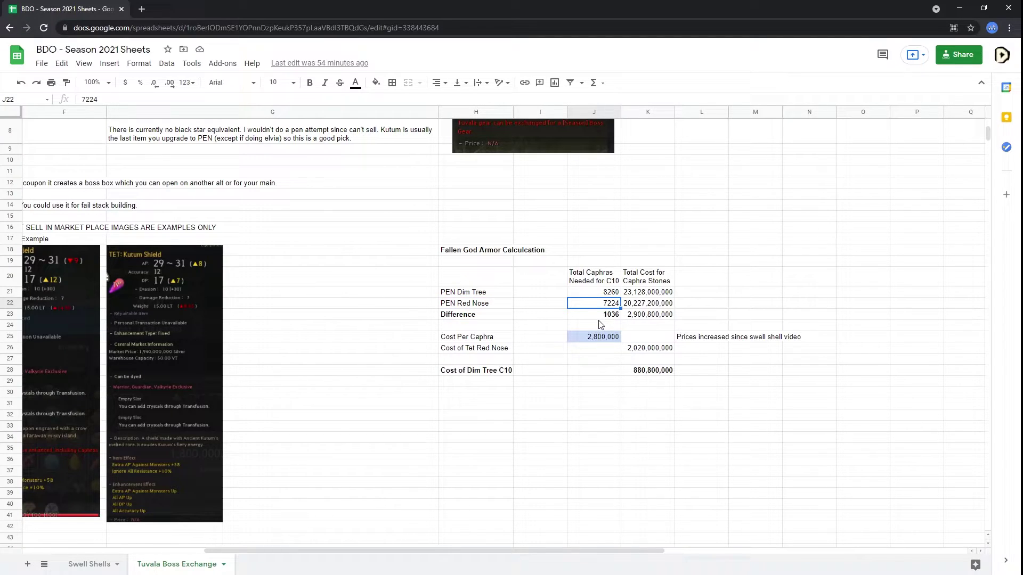
click(595, 316)
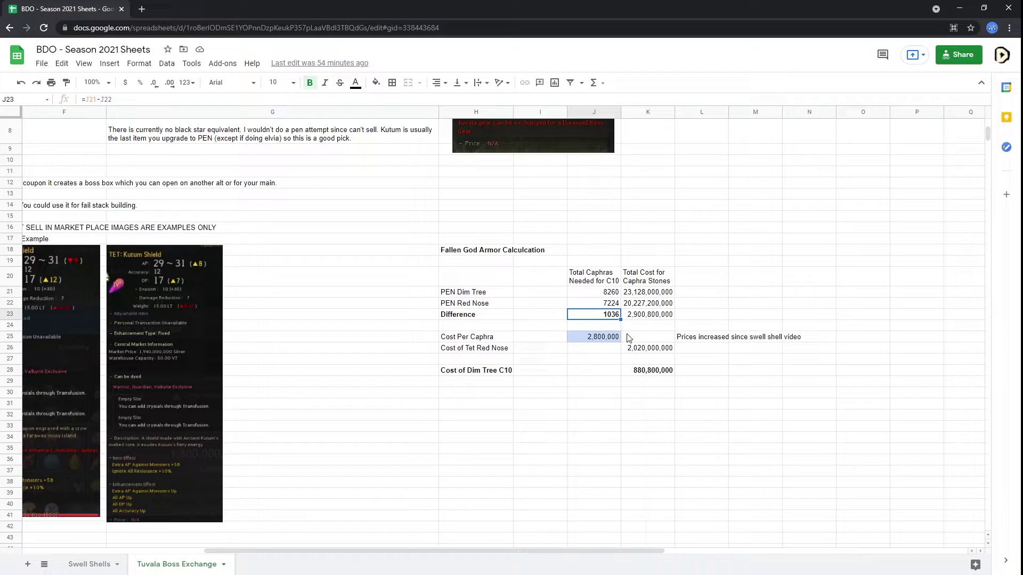
- Examine the cost per caphra and the total caphra stone costs for PEN Dim Tree and PEN Red Nose, including their difference
click(651, 317)
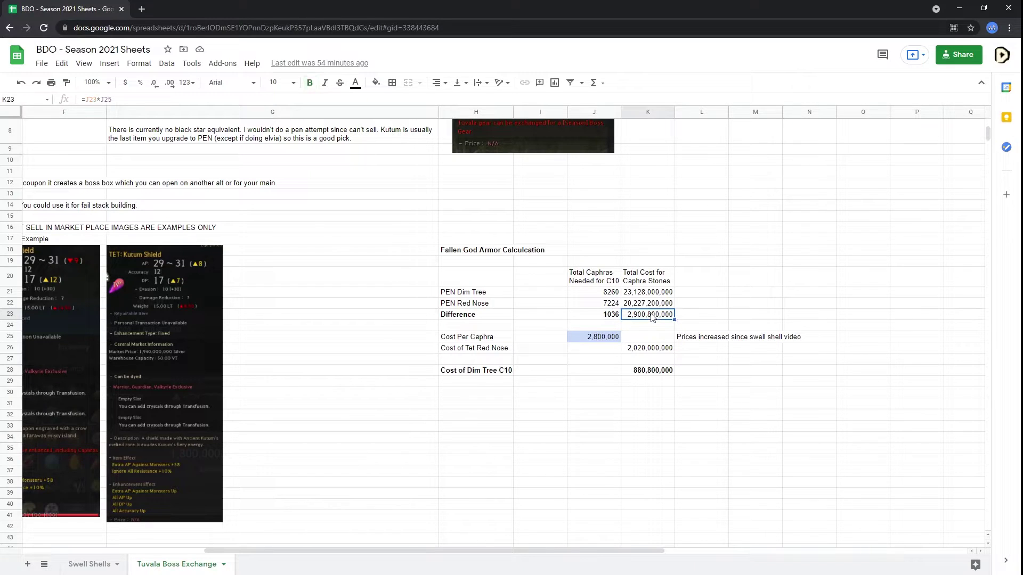
click(598, 337)
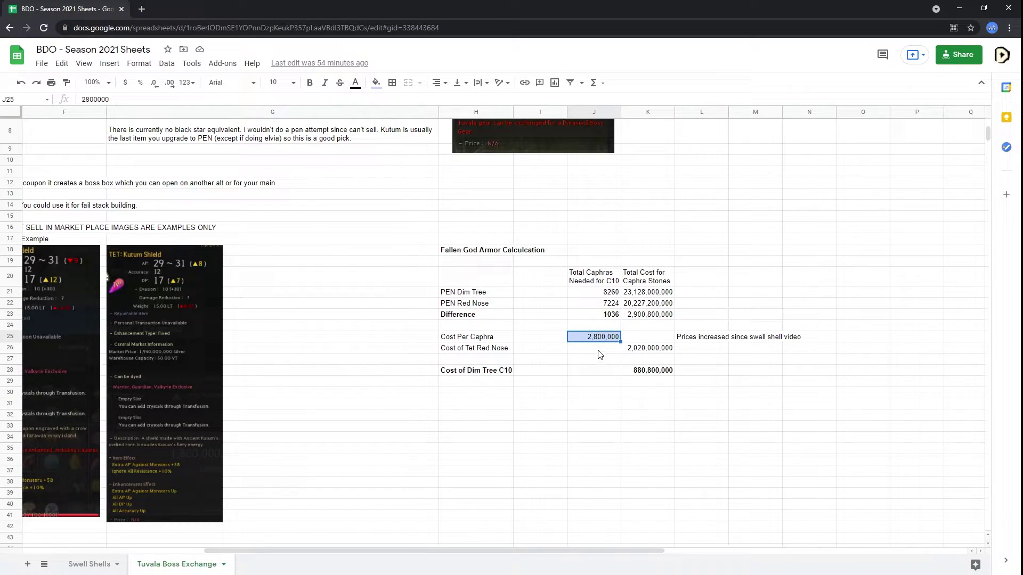
click(648, 295)
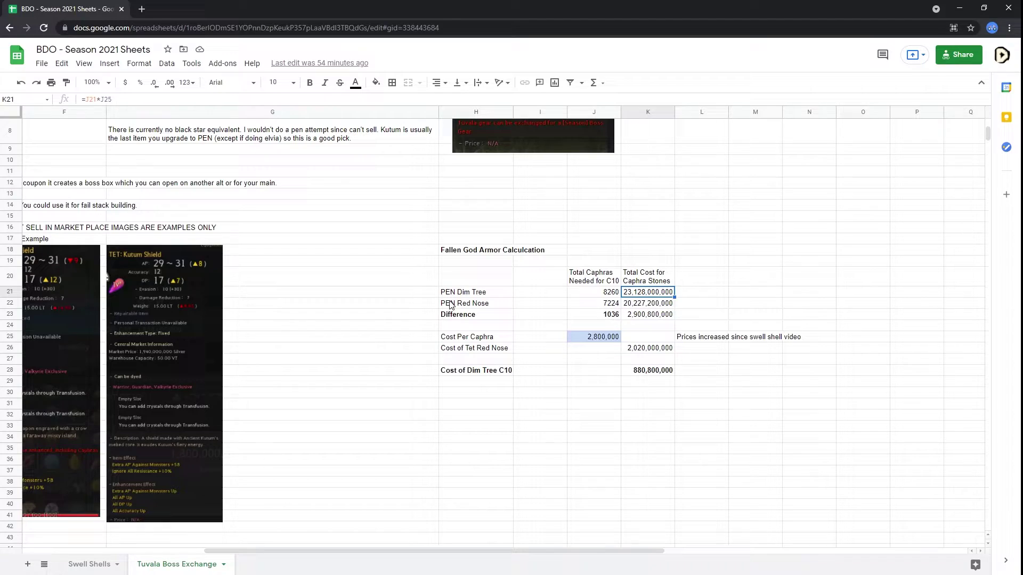
drag(452, 305, 624, 303)
click(641, 304)
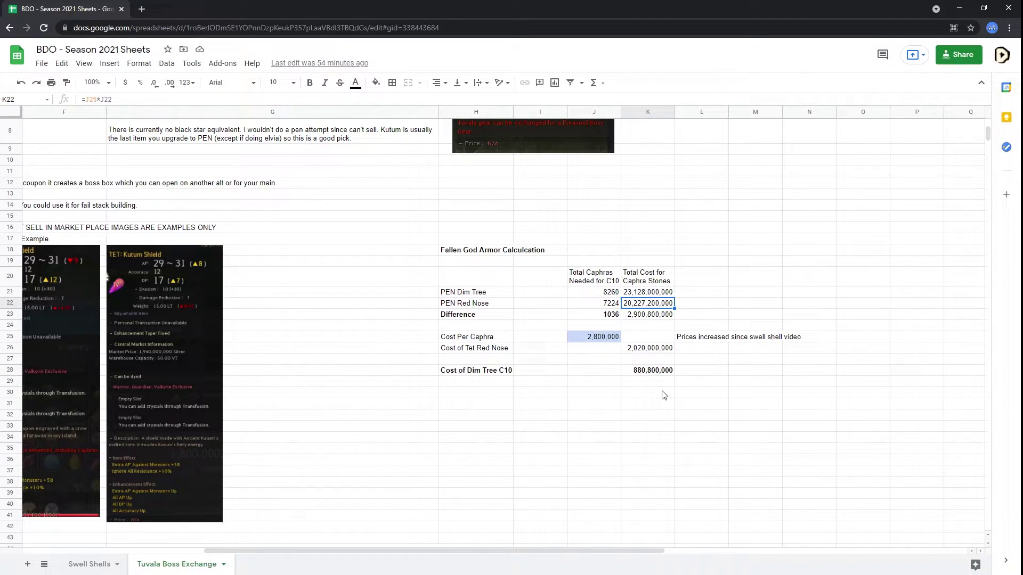
click(647, 317)
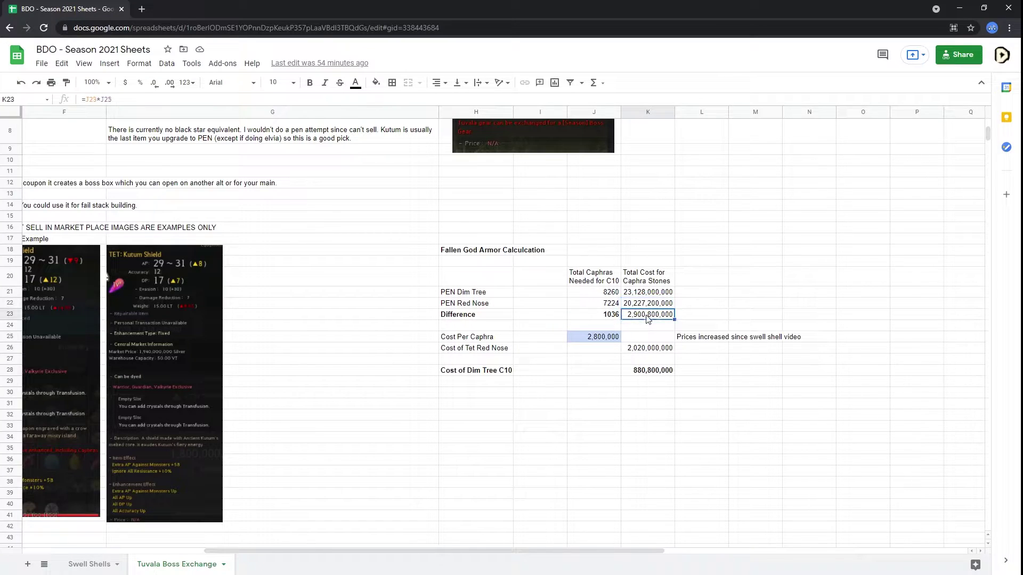
click(597, 341)
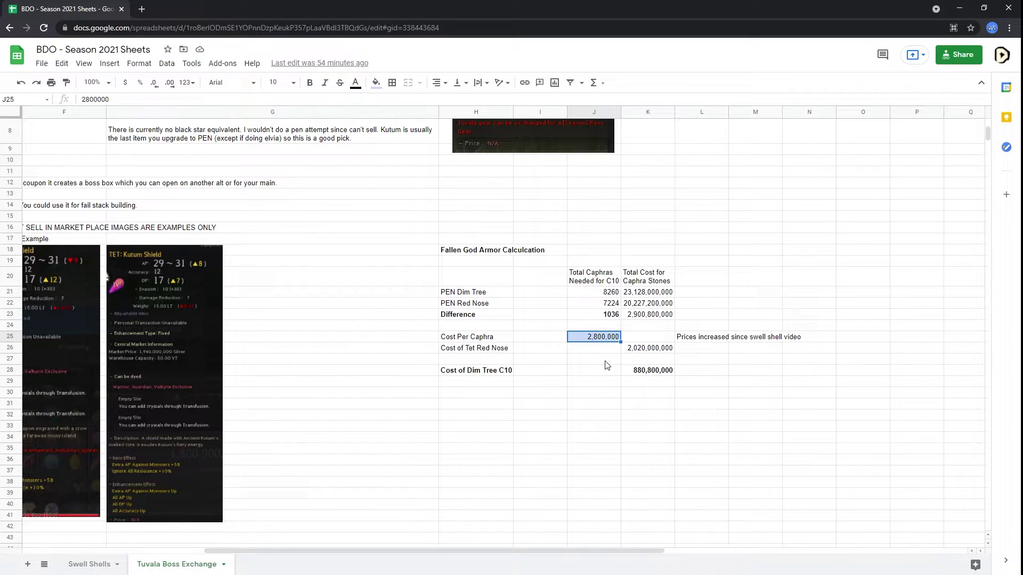
- Review the cost of Tet Red Nose and the resulting cost of Dim Tree C10 against the PEN Red Nose row
click(491, 350)
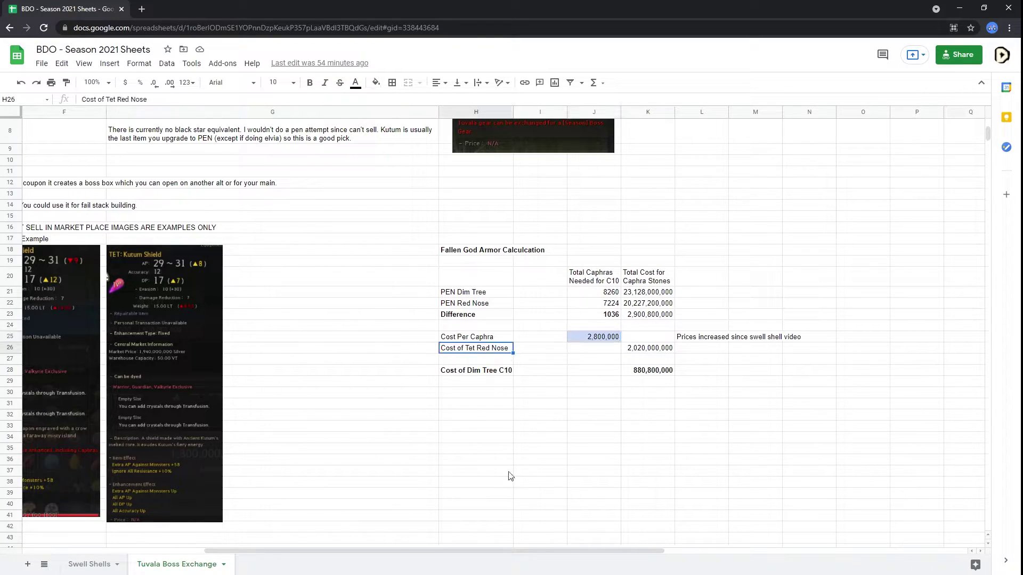
click(645, 352)
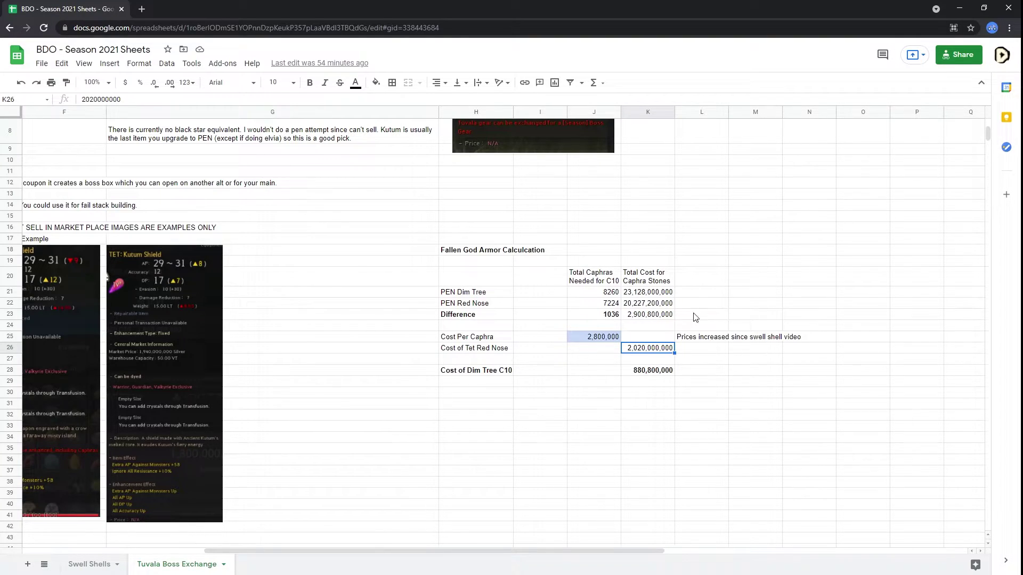
drag(456, 373, 647, 370)
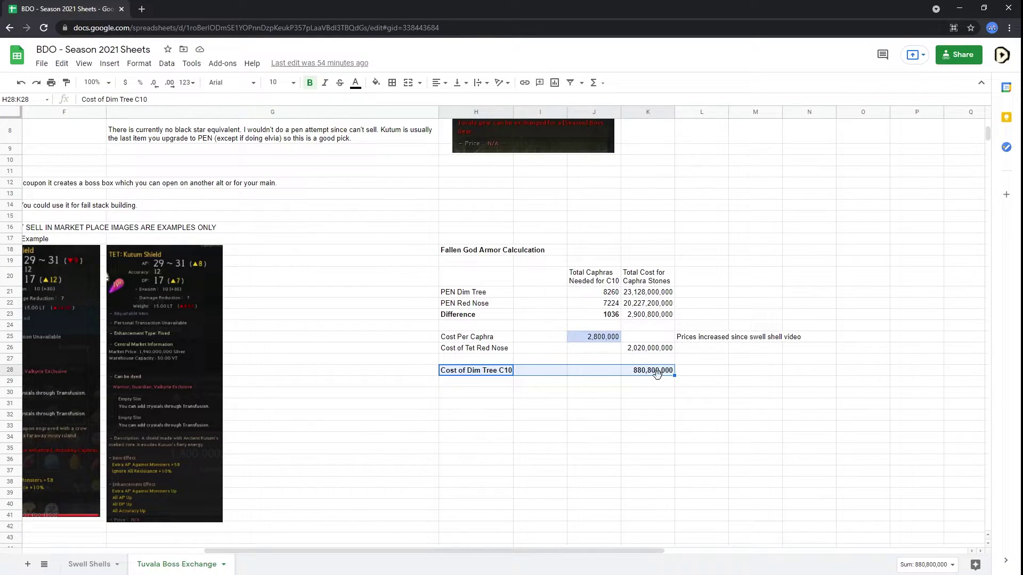
click(635, 373)
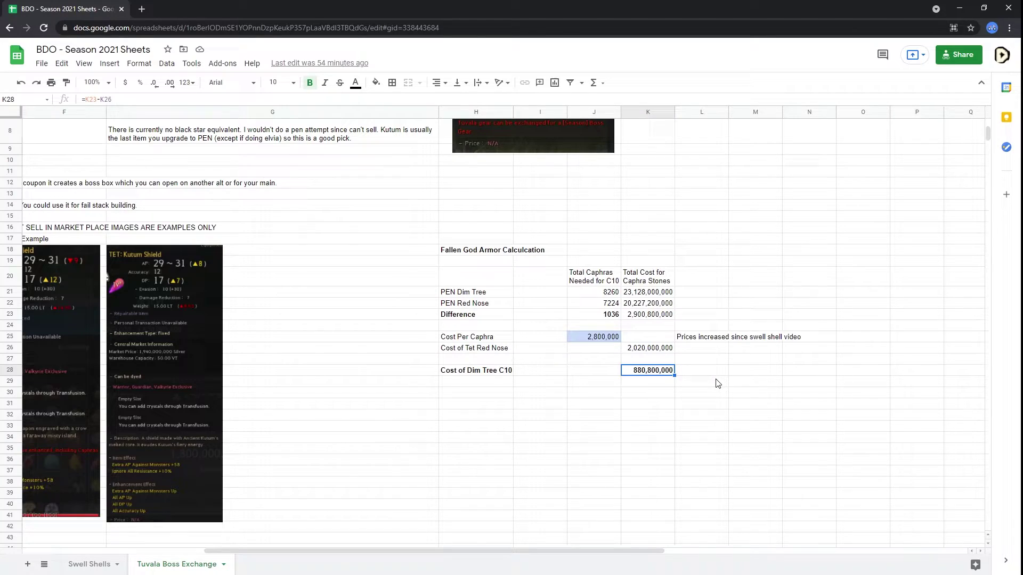
drag(453, 303, 647, 303)
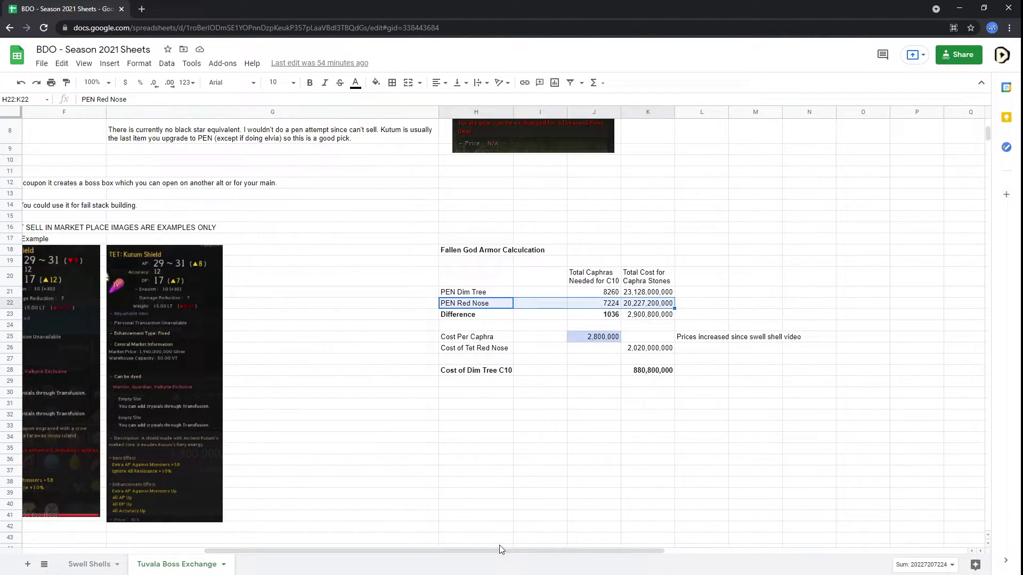
- Check the Dim Tree Spirit's Armor recommendation and note against the Cost of Dim Tree C10 figure
drag(499, 550, 423, 550)
scroll(422, 376, up, 3)
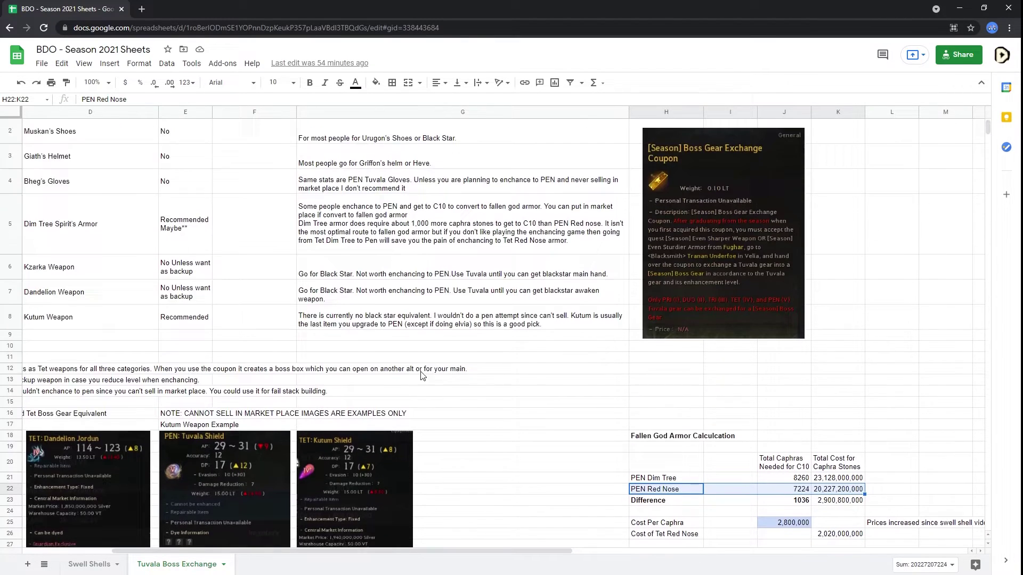
scroll(423, 375, up, 1)
drag(115, 241, 450, 254)
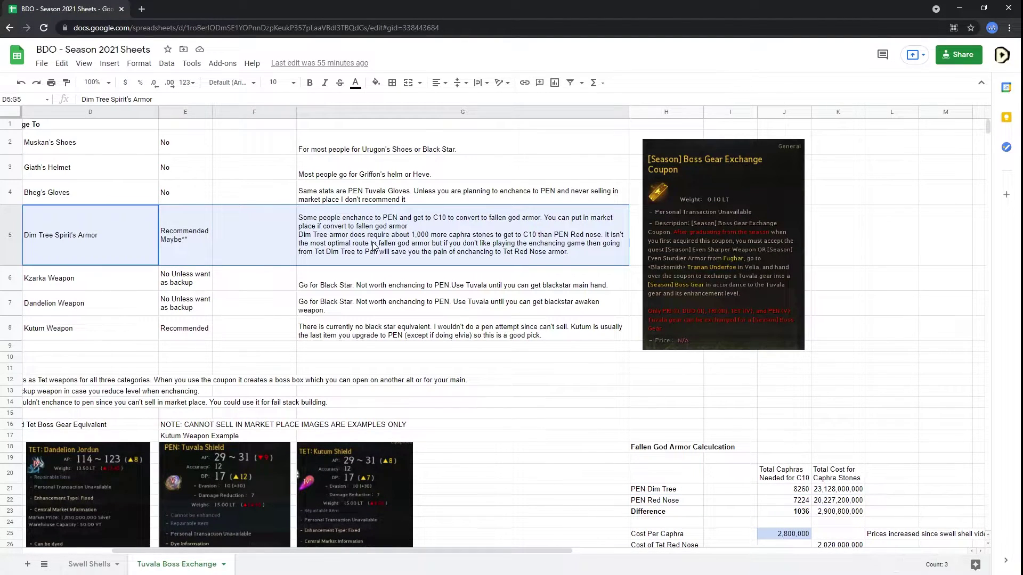
click(453, 258)
scroll(565, 246, down, 3)
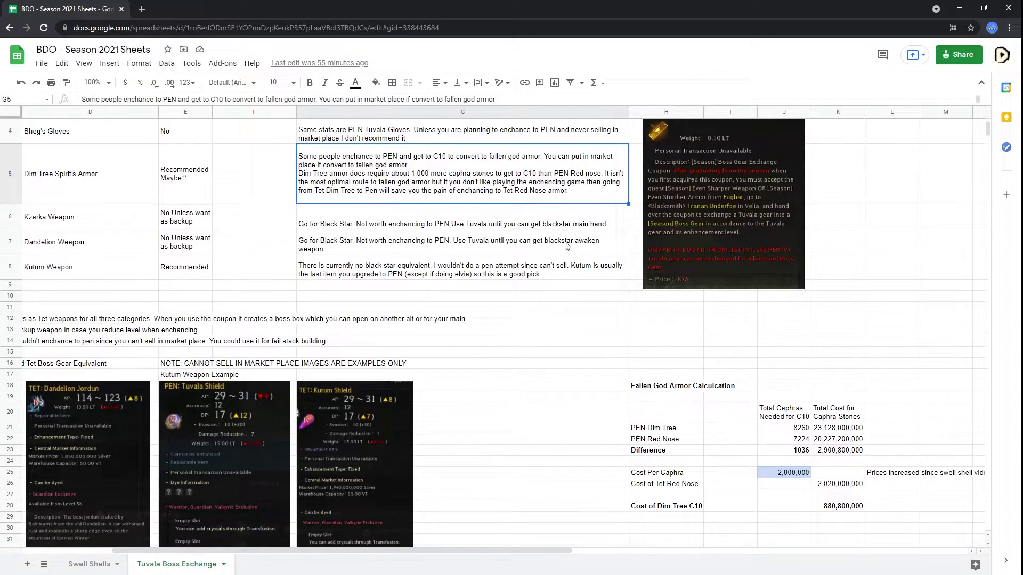
click(850, 507)
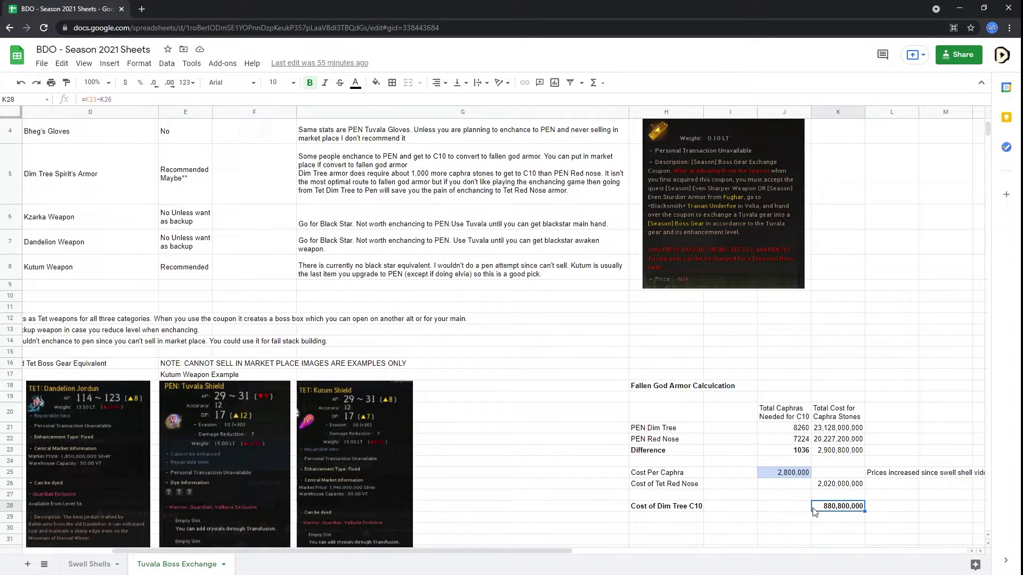
click(648, 512)
- Reread the Dim Tree Spirit's Armor row, focusing on the note about extra caphra stones and avoiding Red Nose enchanting
scroll(384, 246, up, 1)
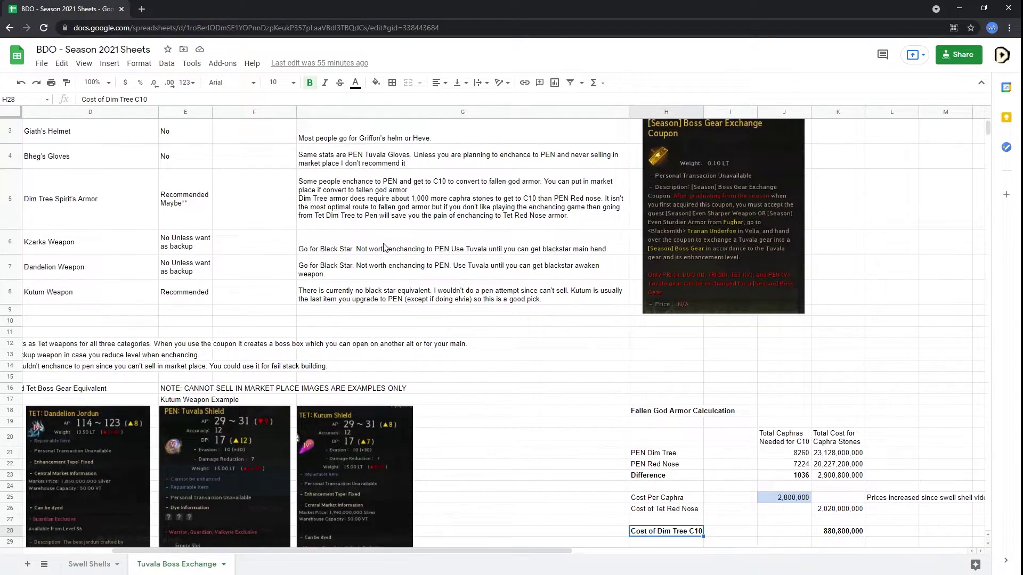
scroll(384, 247, up, 1)
click(90, 241)
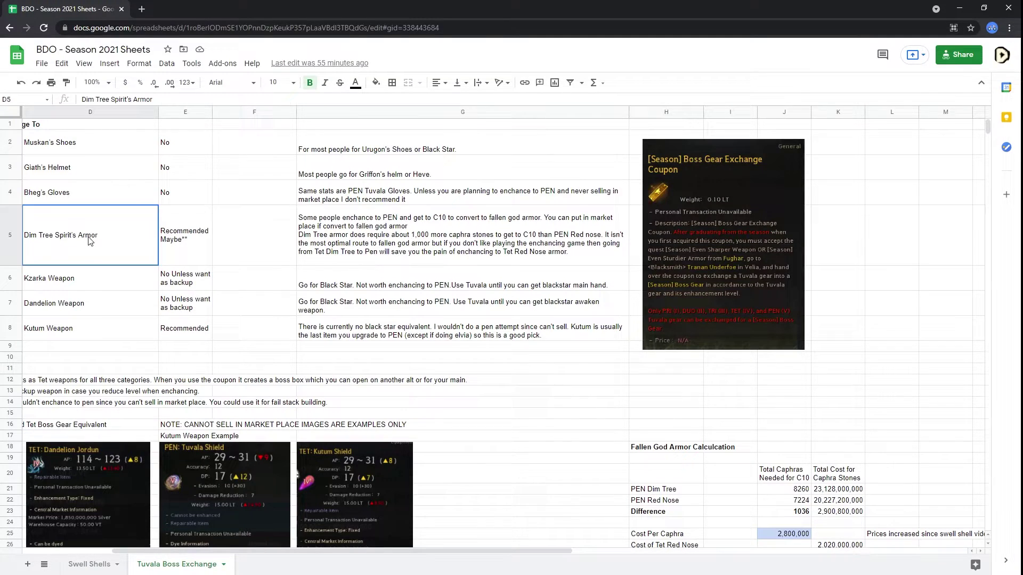
drag(89, 241, 441, 241)
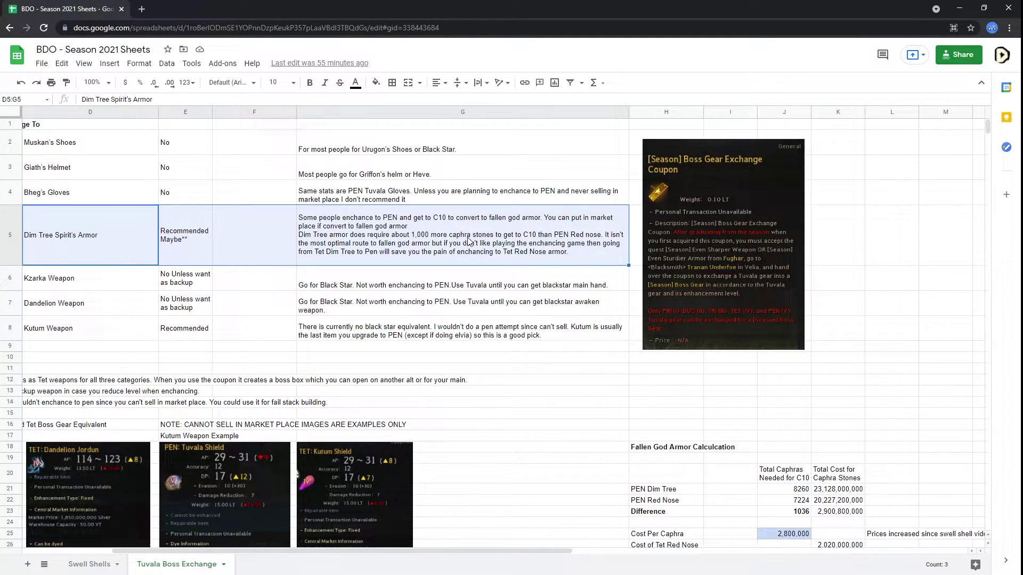
click(574, 249)
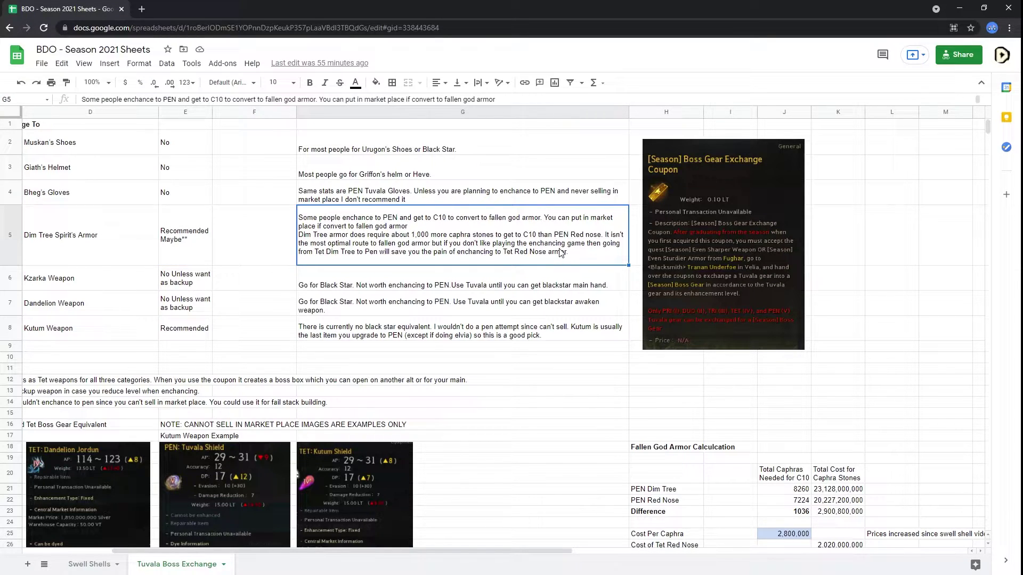
drag(269, 231, 439, 235)
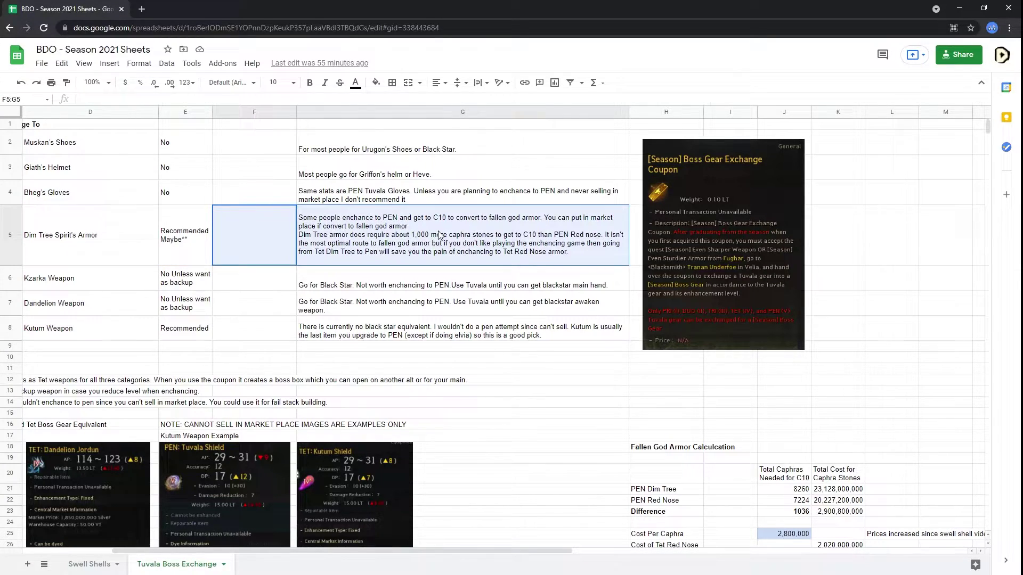
click(490, 237)
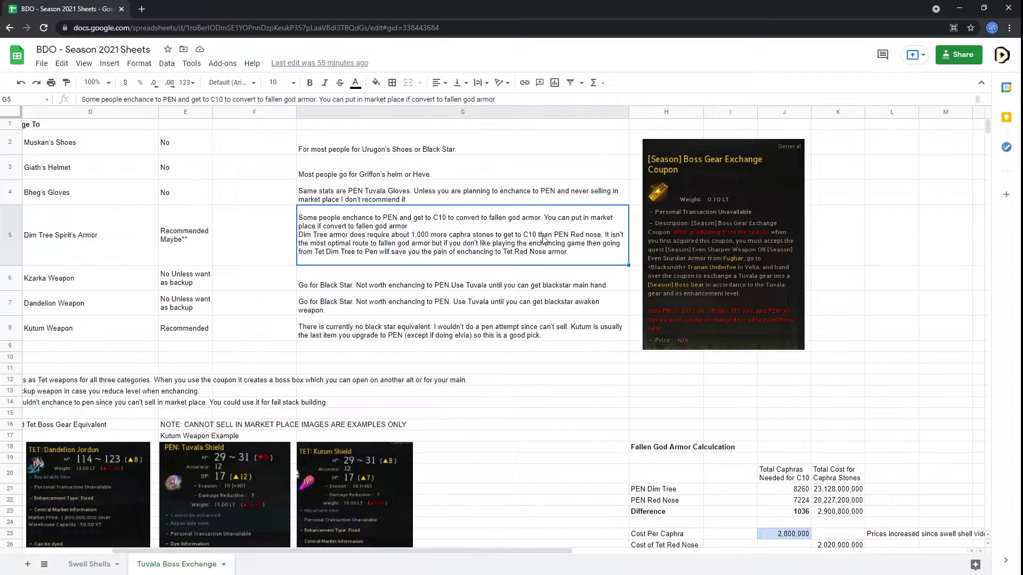
shift+click(76, 227)
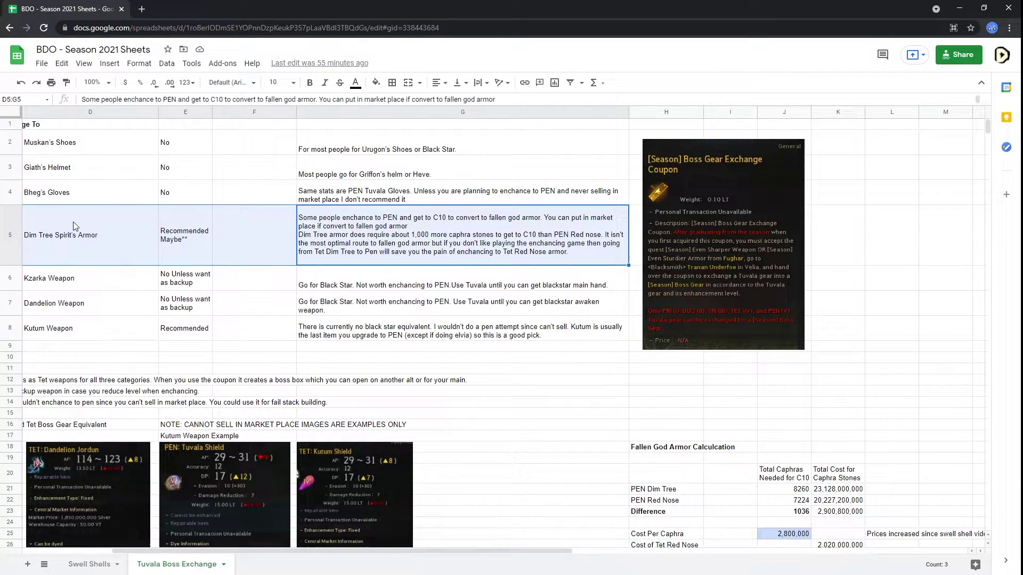
click(436, 227)
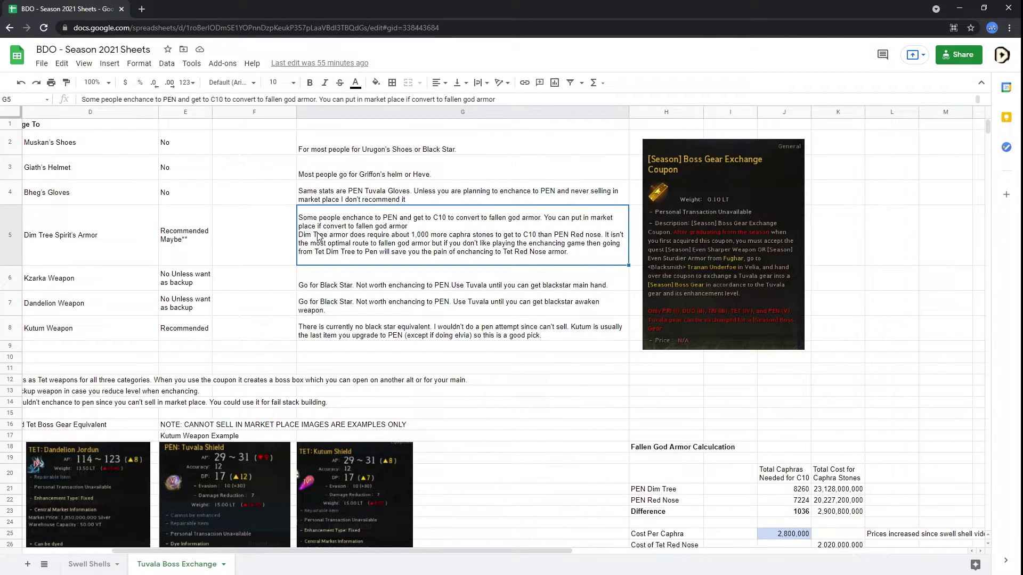
click(254, 243)
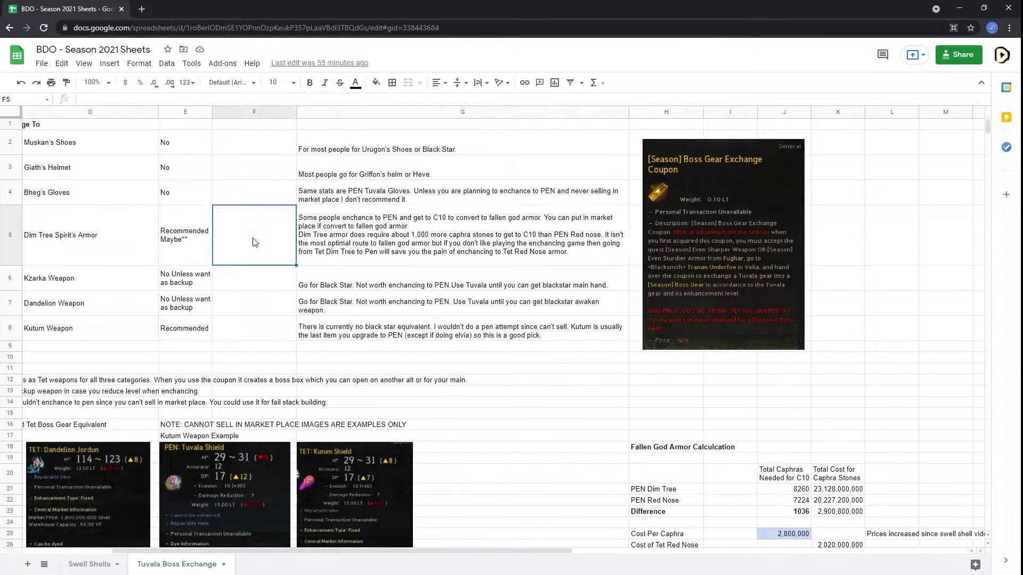
- Review the total caphra stone cost column from PEN Dim Tree down to the difference row
click(823, 492)
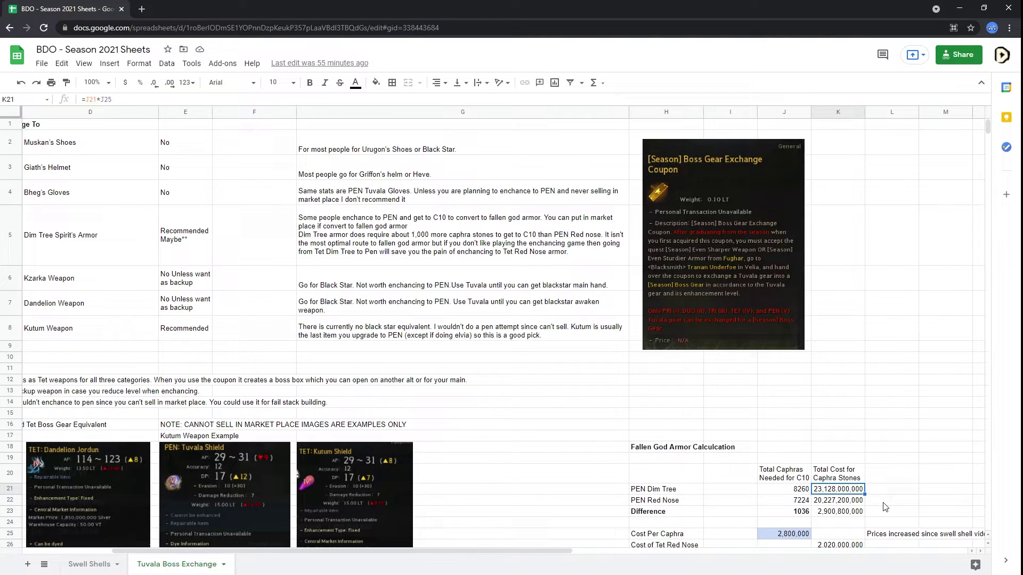
drag(834, 495, 850, 524)
click(844, 515)
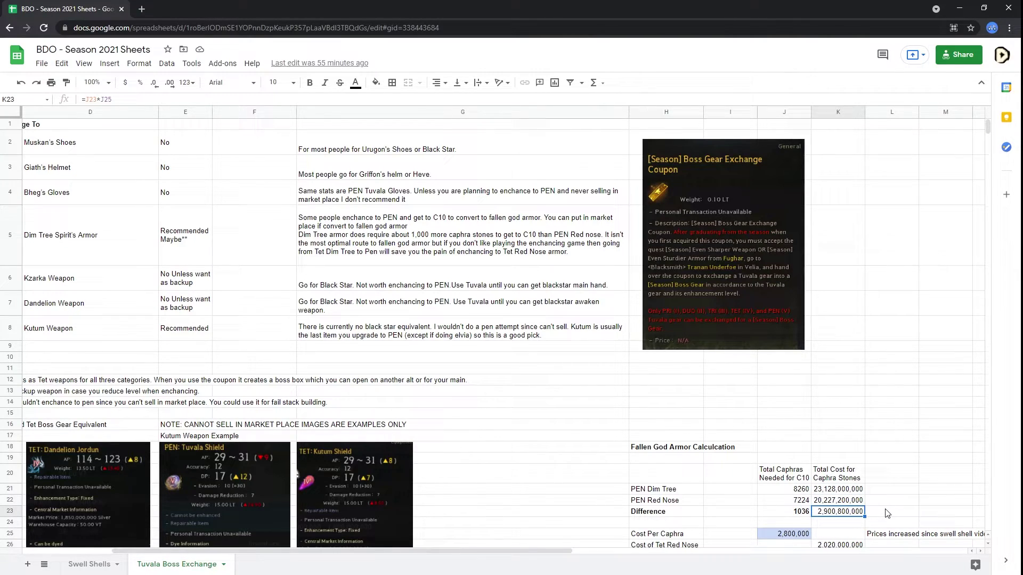
- Compare the Fallen God Armor cost calculation with the Dim Tree Spirit's Armor recommendation and note in the exchange table
scroll(812, 417, down, 1)
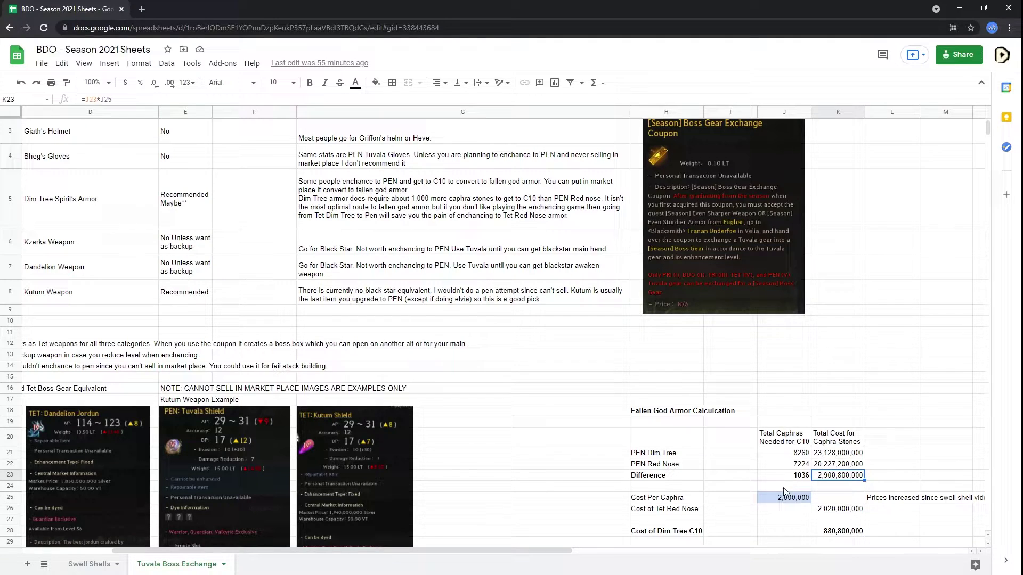
scroll(803, 471, up, 1)
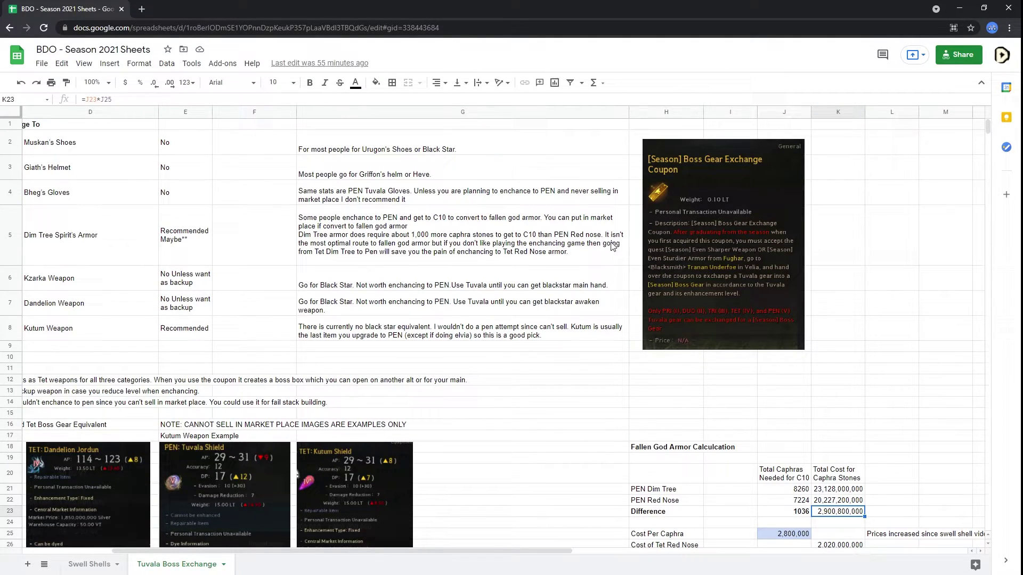
click(560, 238)
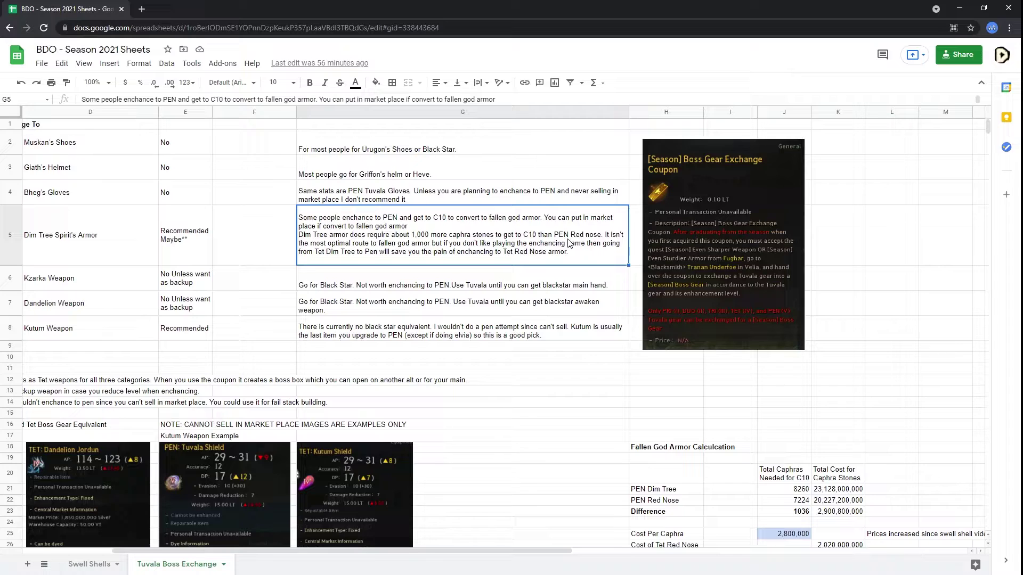
click(709, 201)
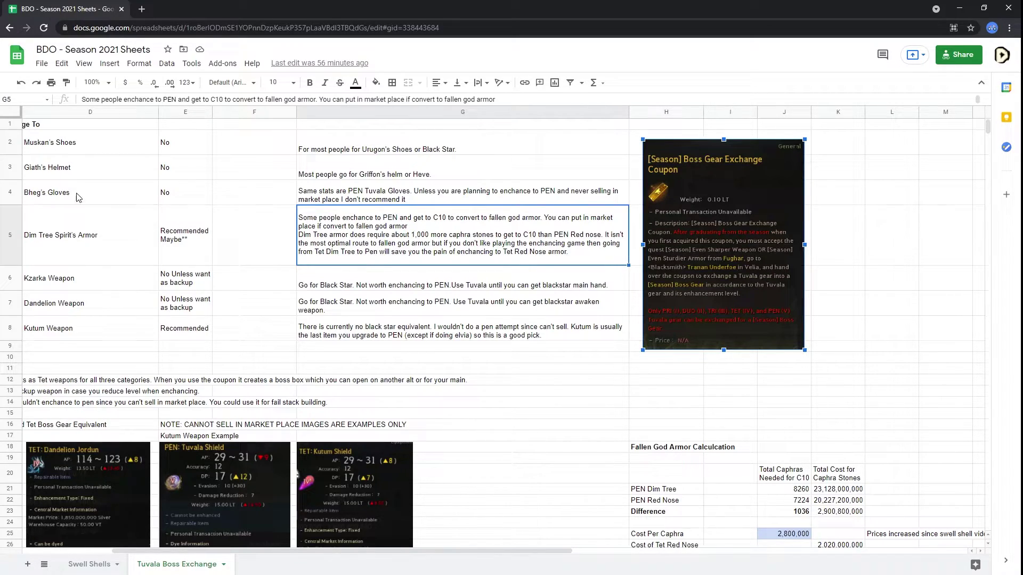
drag(79, 234, 364, 232)
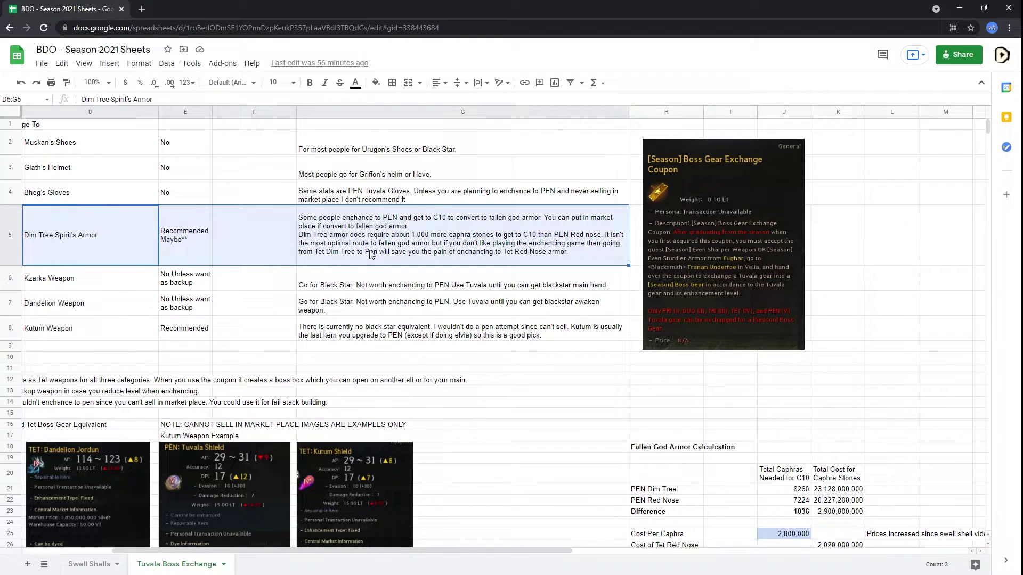
- Review the Tuvala Main Hand, Awakening and Sub Weapon rows, including their boss weapon equivalents, recommendations and notes
drag(437, 551, 374, 551)
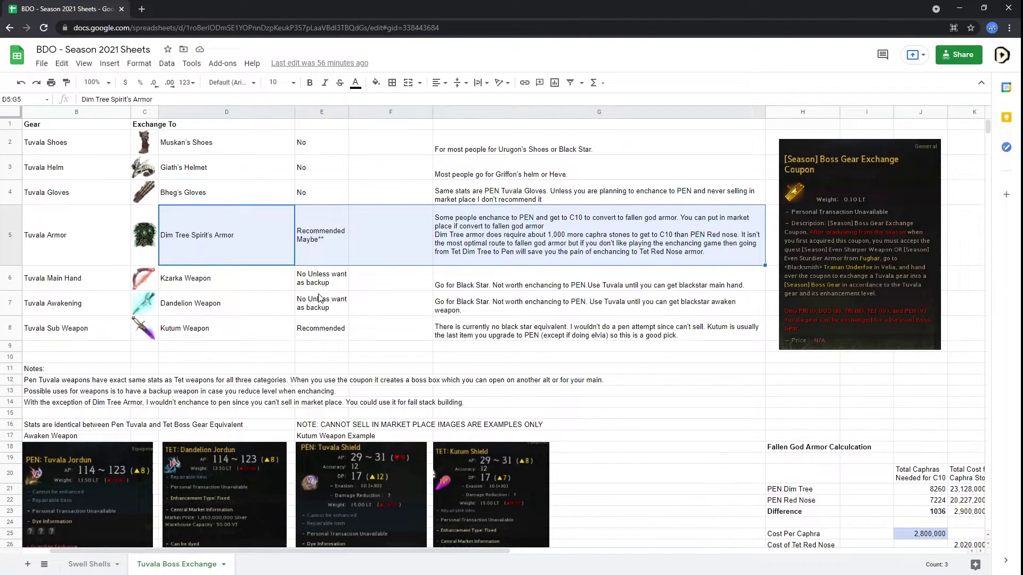
drag(73, 284, 627, 339)
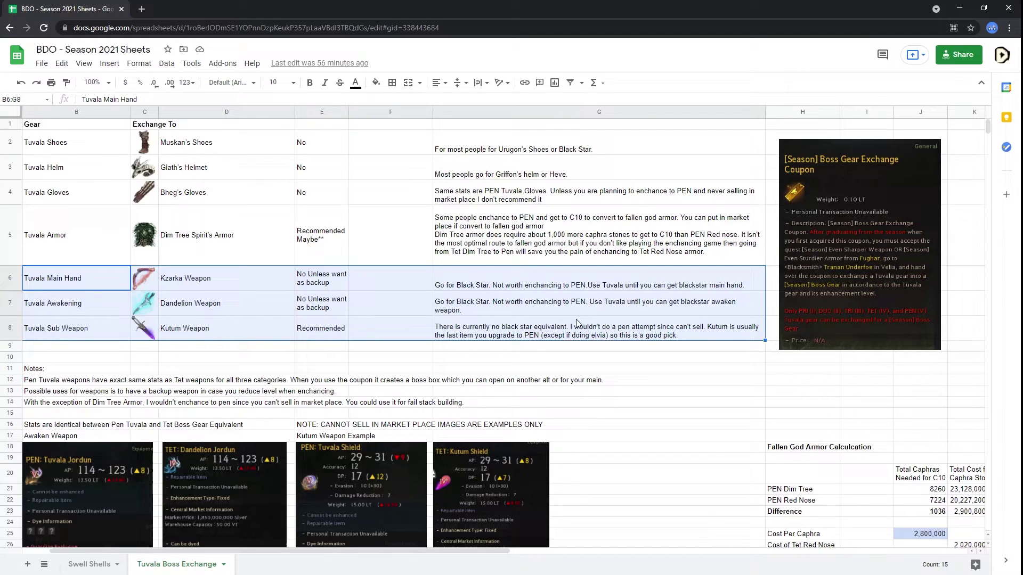
click(478, 310)
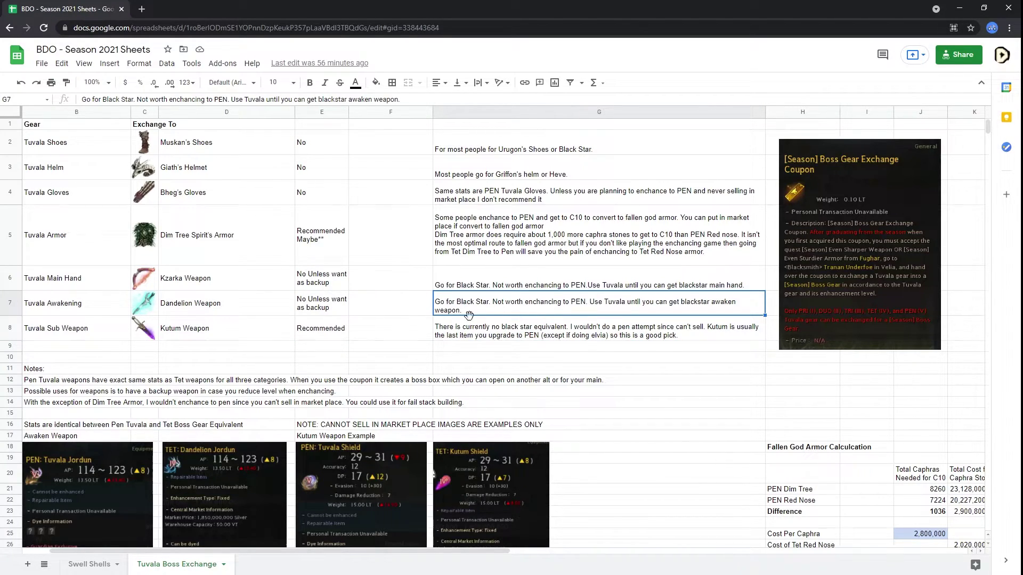
click(185, 281)
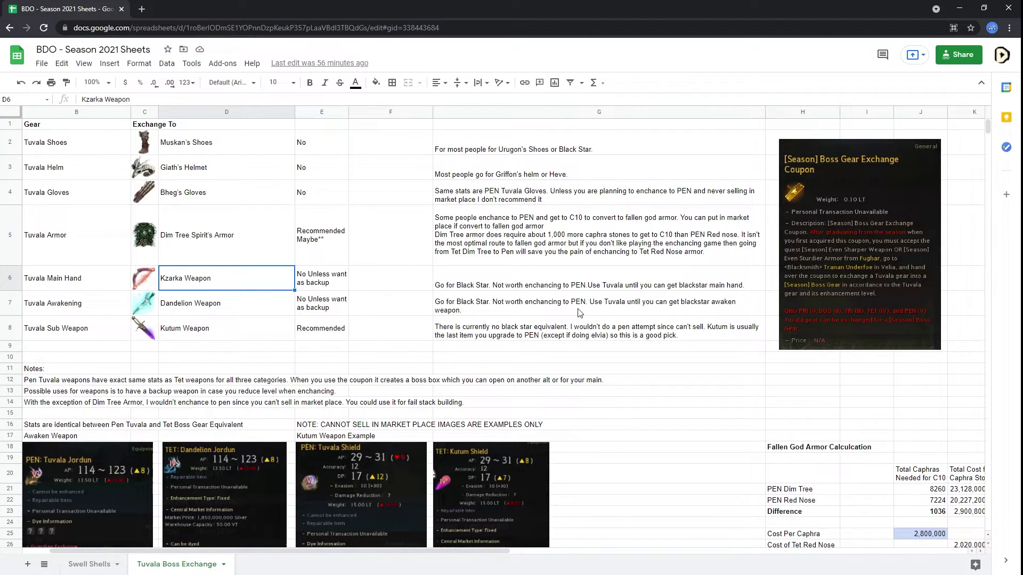
drag(229, 282, 571, 339)
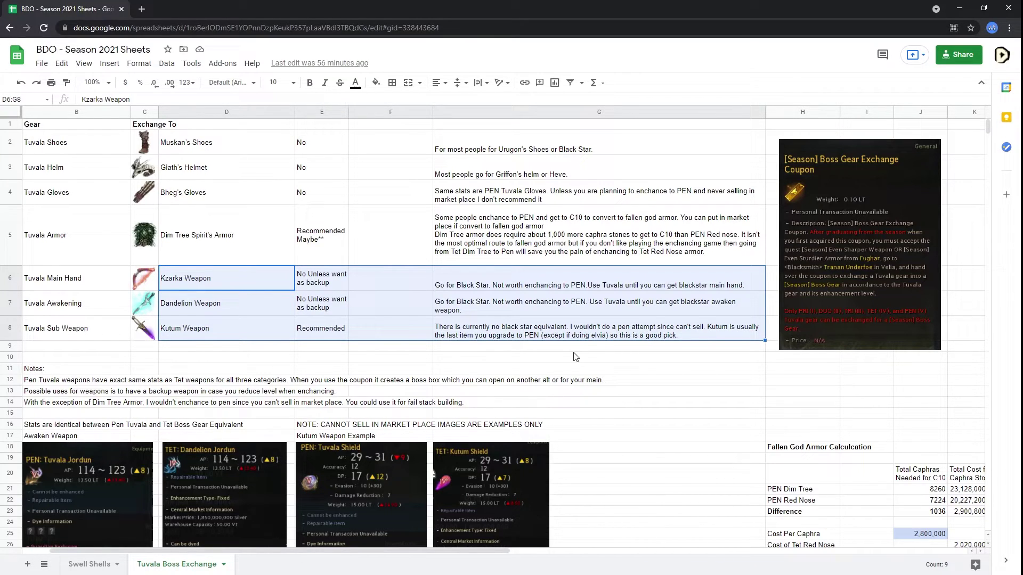
click(447, 360)
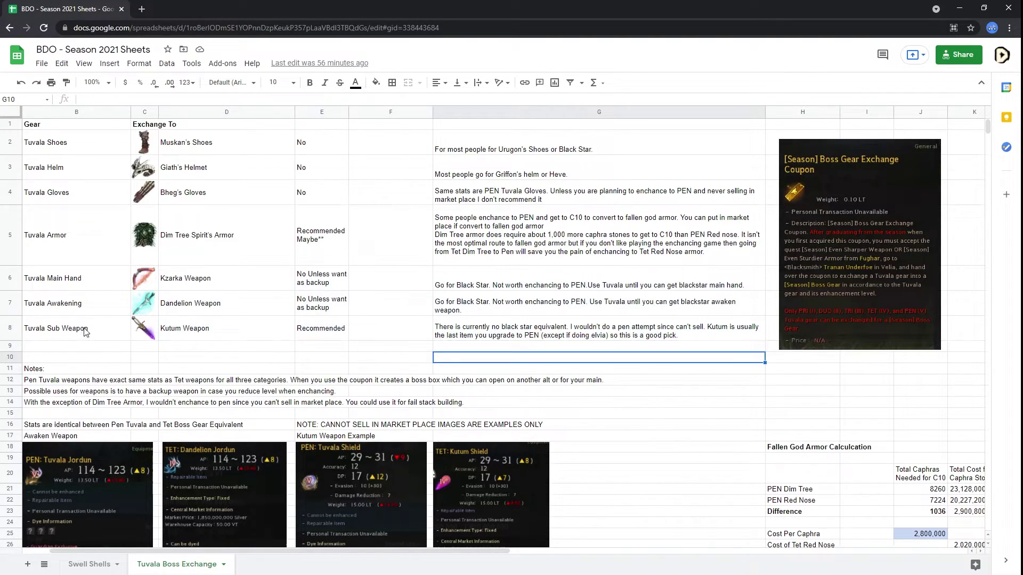
- Examine the Tuvala Sub Weapon row's Kutum recommendation and note alongside the PEN Tuvala and TET Kutum shield example images
drag(86, 331, 491, 341)
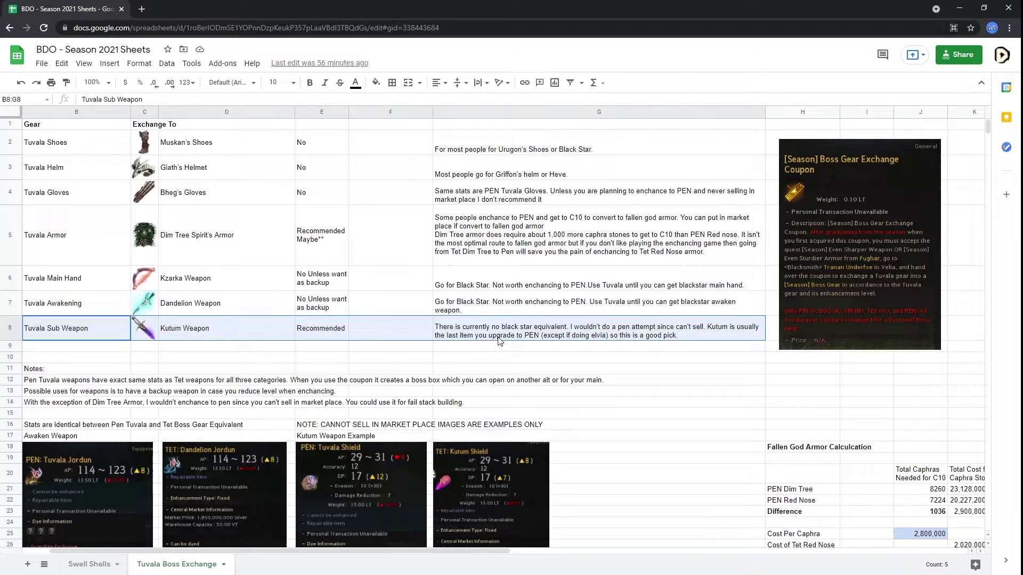
drag(565, 330, 565, 330)
scroll(373, 329, down, 1)
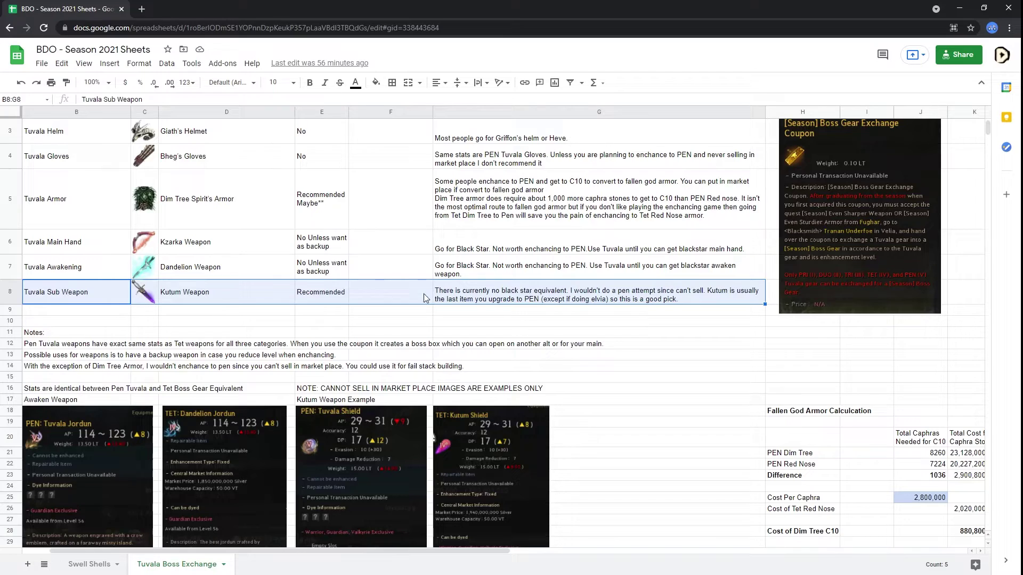
scroll(532, 294, down, 3)
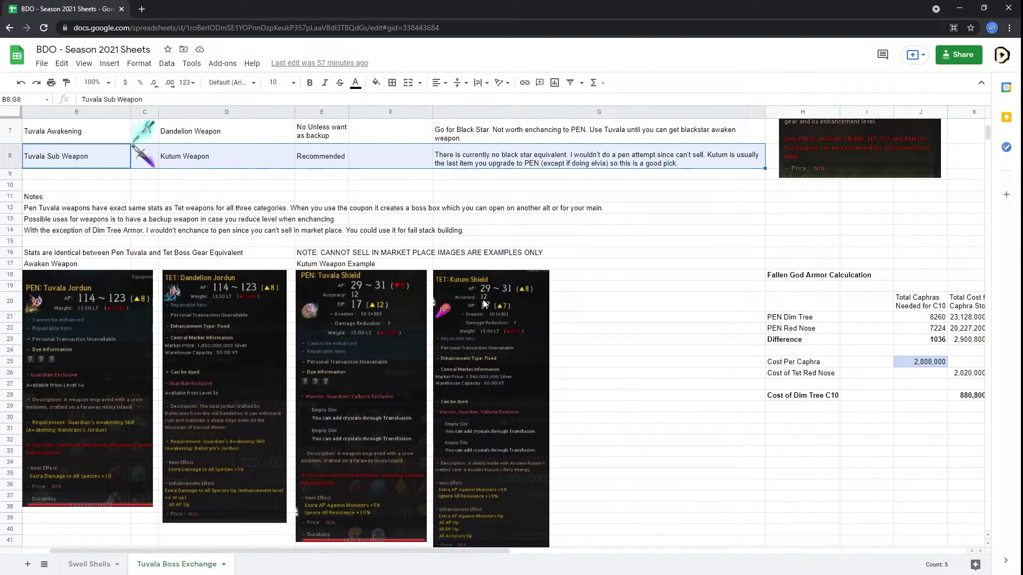
scroll(483, 350, up, 3)
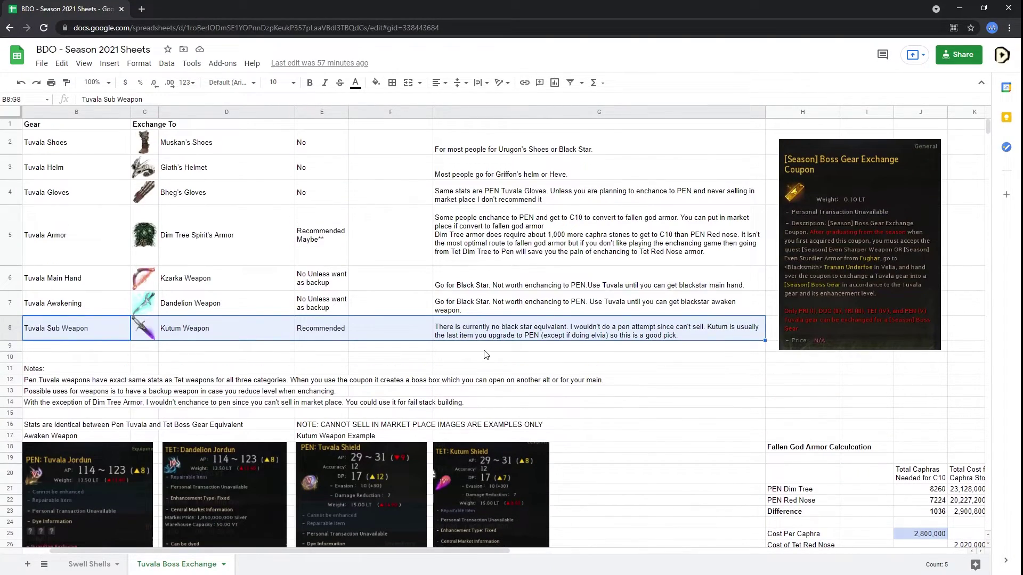
click(571, 335)
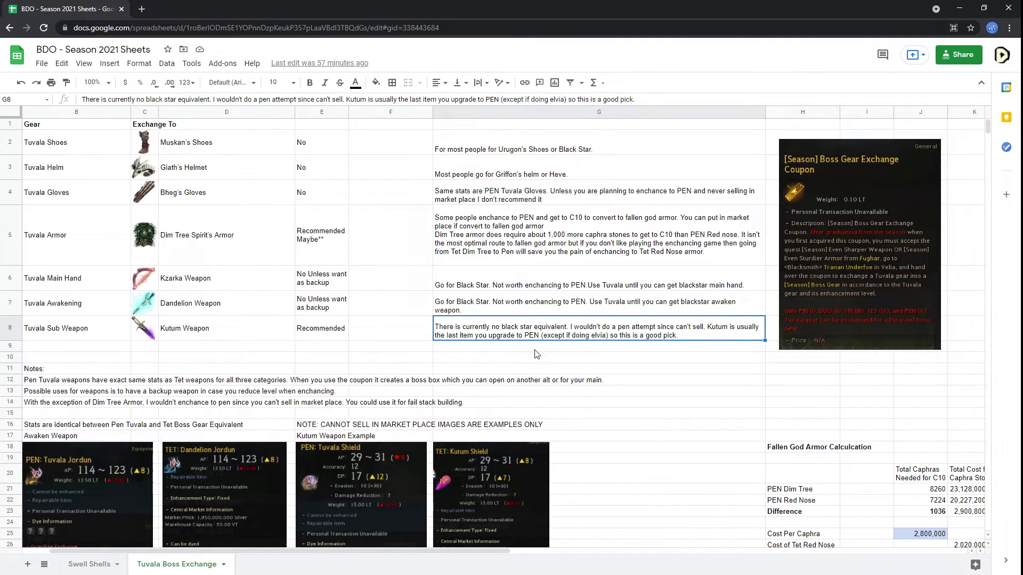
click(506, 357)
- Check the Kzarka and Dandelion weapon rows against the description in the [Season] Boss Gear Exchange Coupon image
click(881, 239)
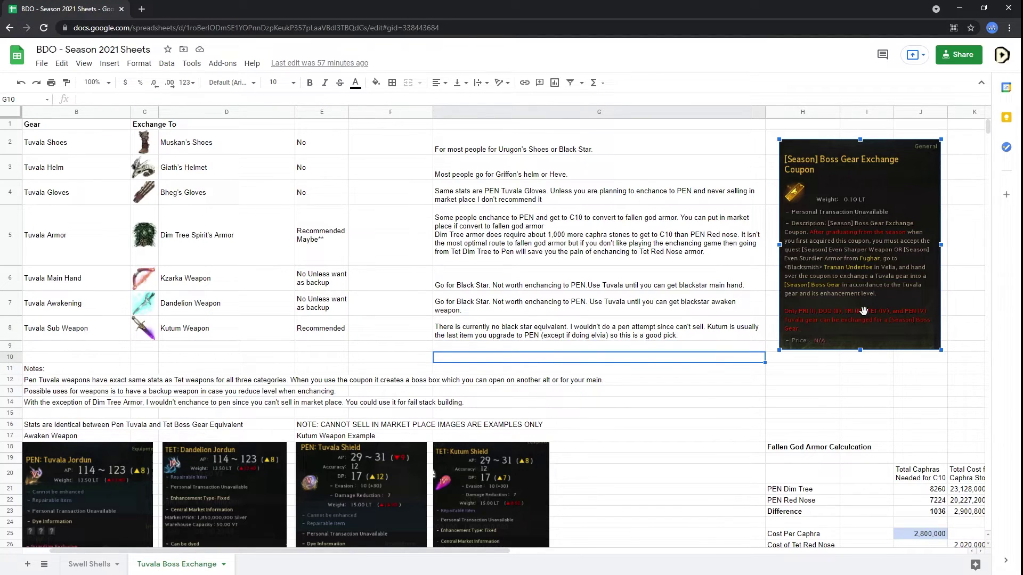
drag(170, 276, 469, 305)
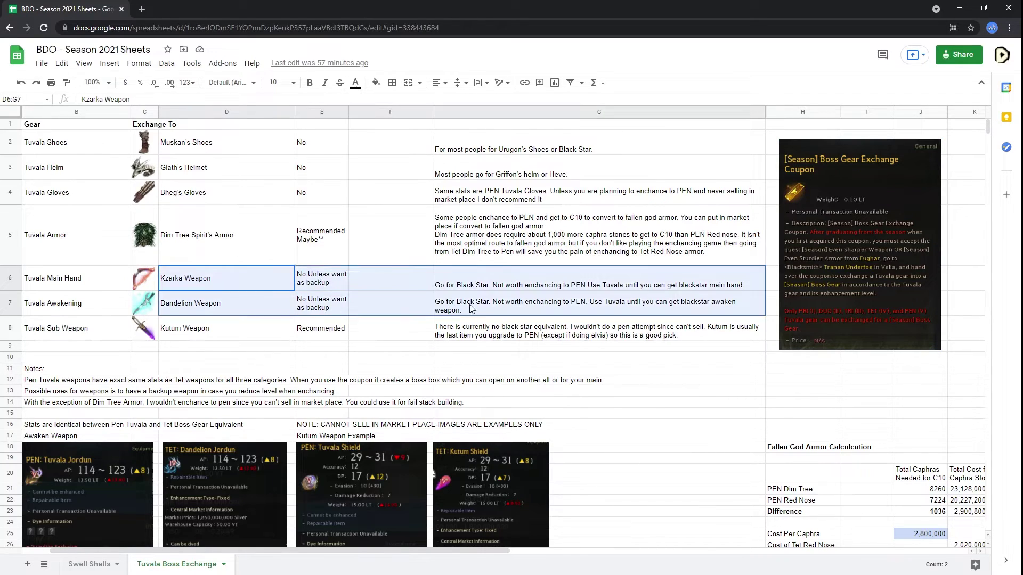
click(823, 196)
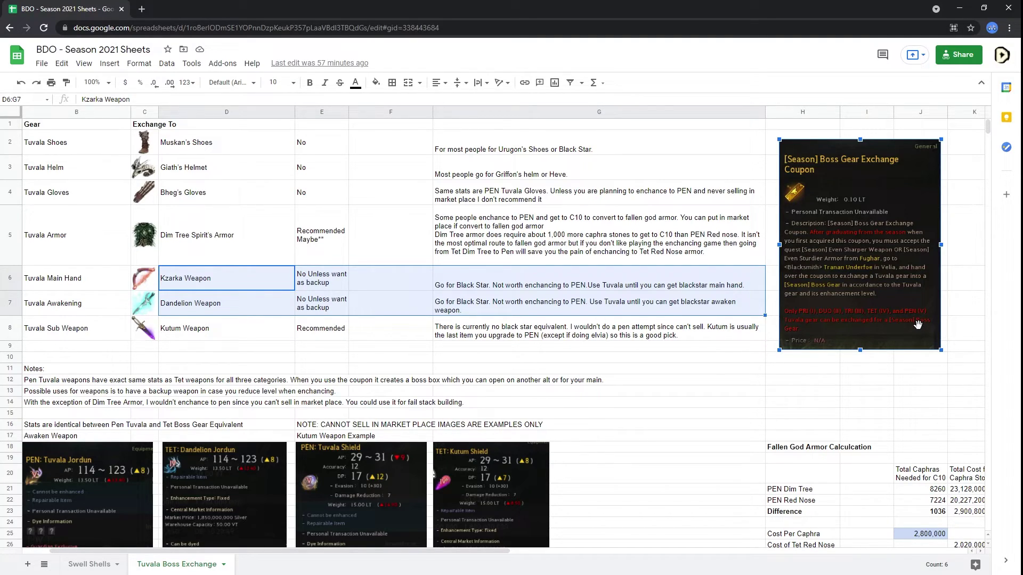
click(820, 369)
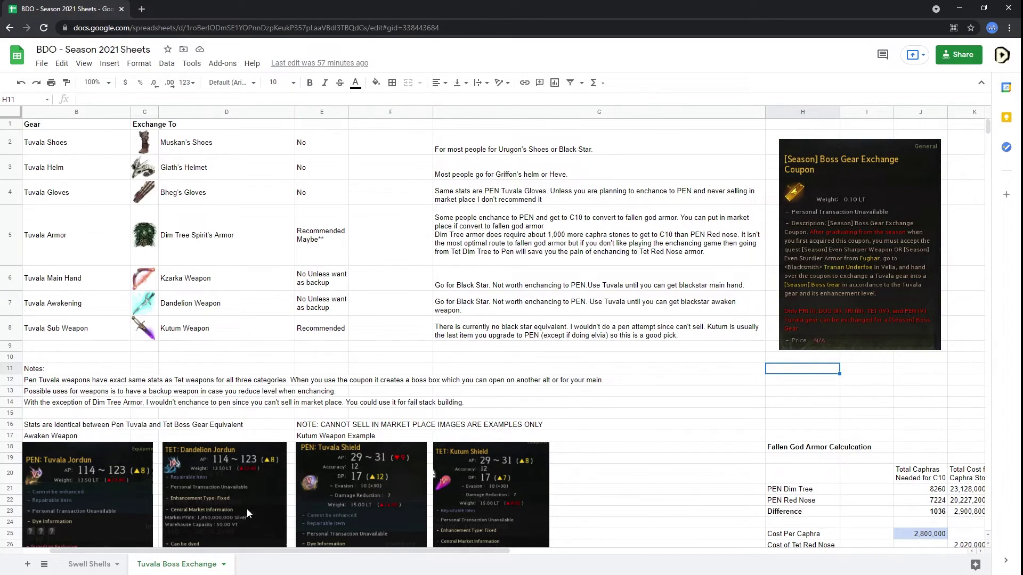
- Check the Specter's Energy row on the Swell Shells sheet and return to the coupon image on the Tuvala Boss Exchange sheet
click(90, 563)
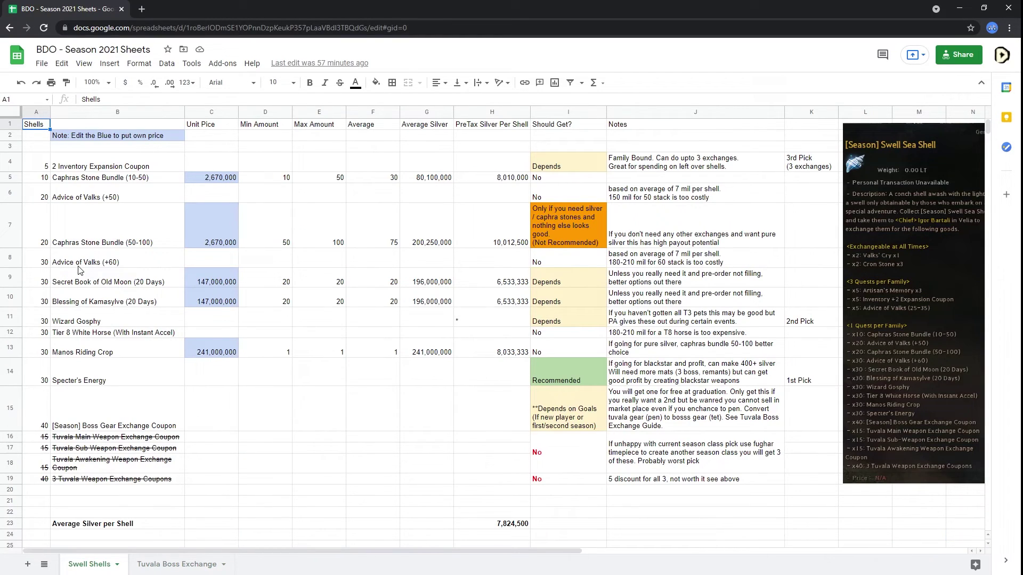
drag(56, 381, 687, 376)
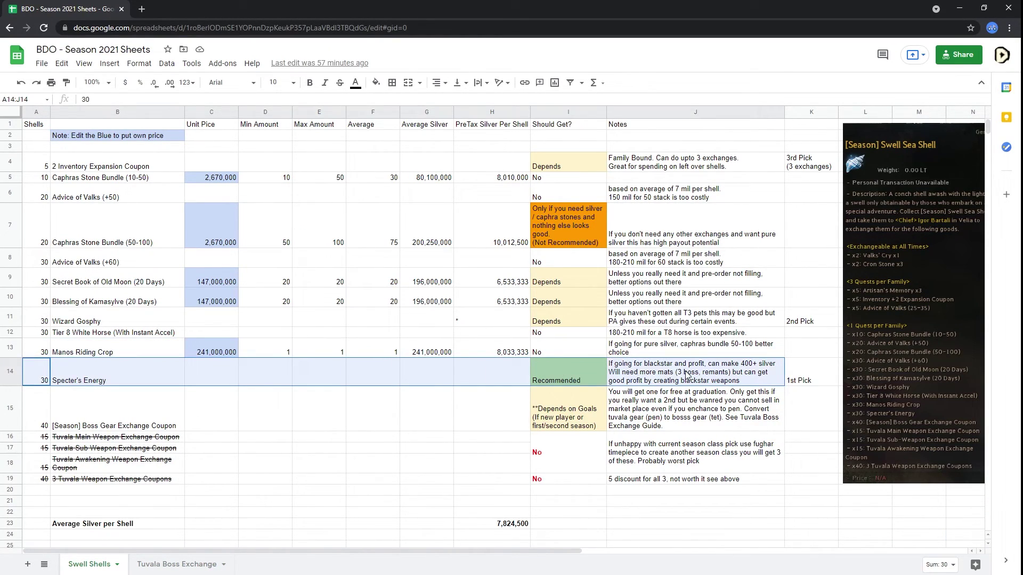
click(180, 565)
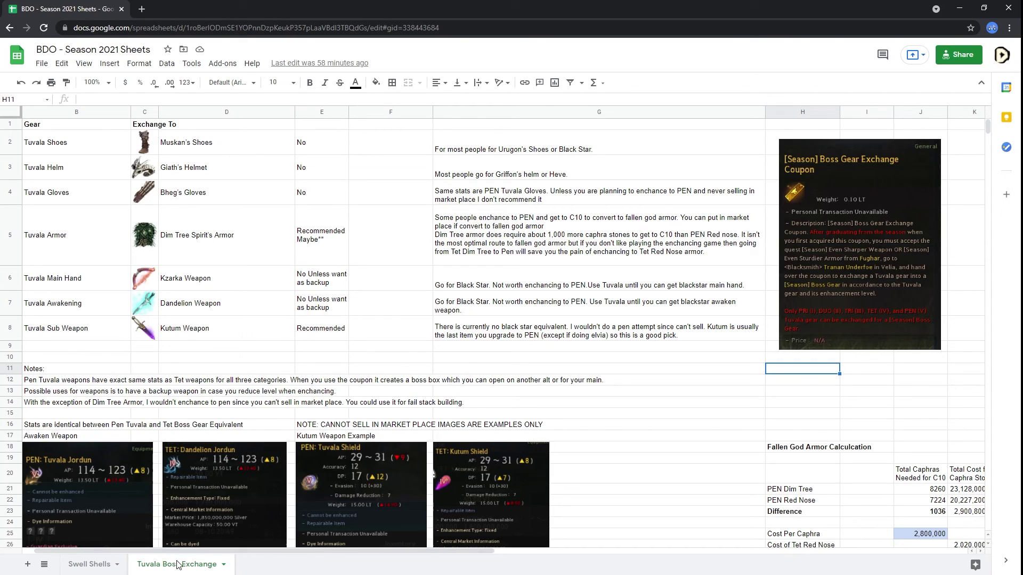
click(882, 217)
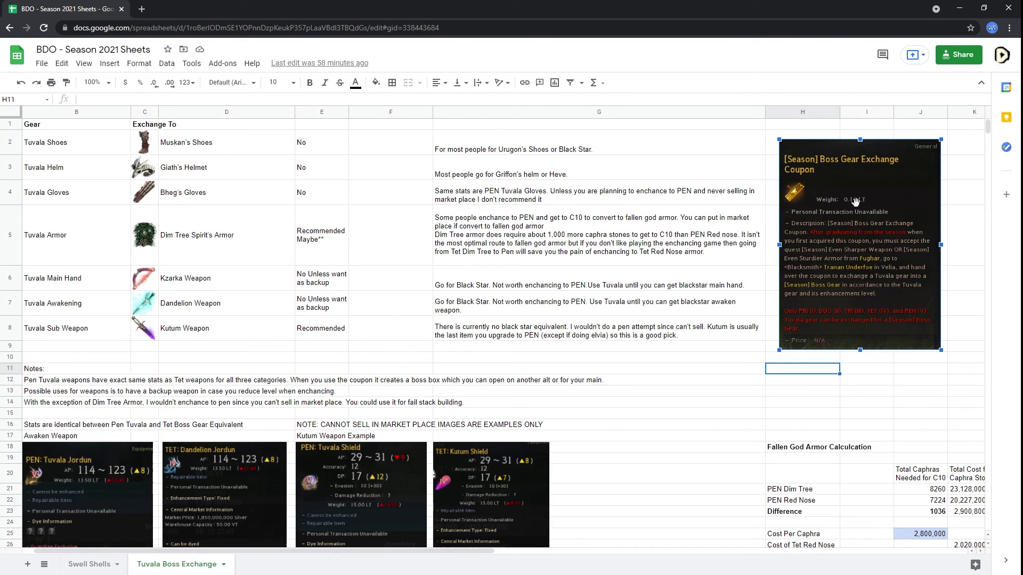